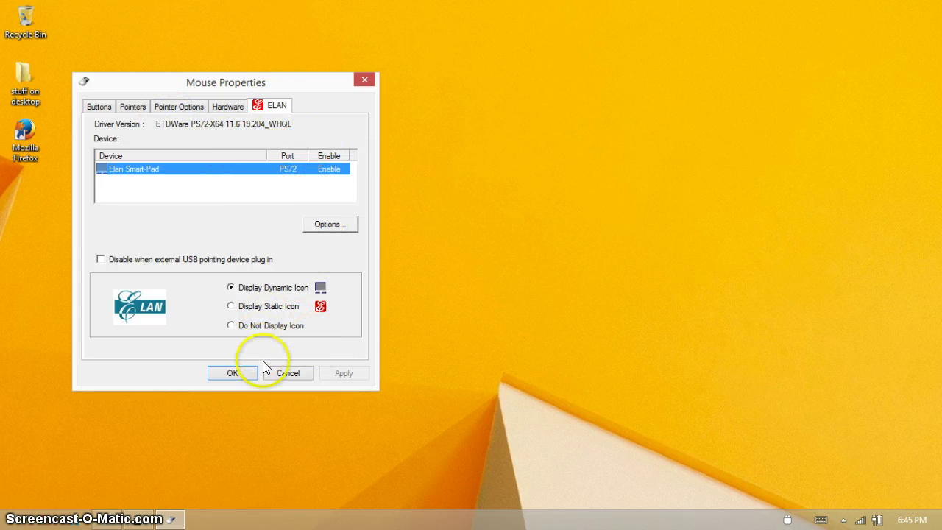
Open the Elan Smart-Pad options from the ELAN tab of Mouse Properties.
{"action": "left_click", "coordinate": [340, 222]}
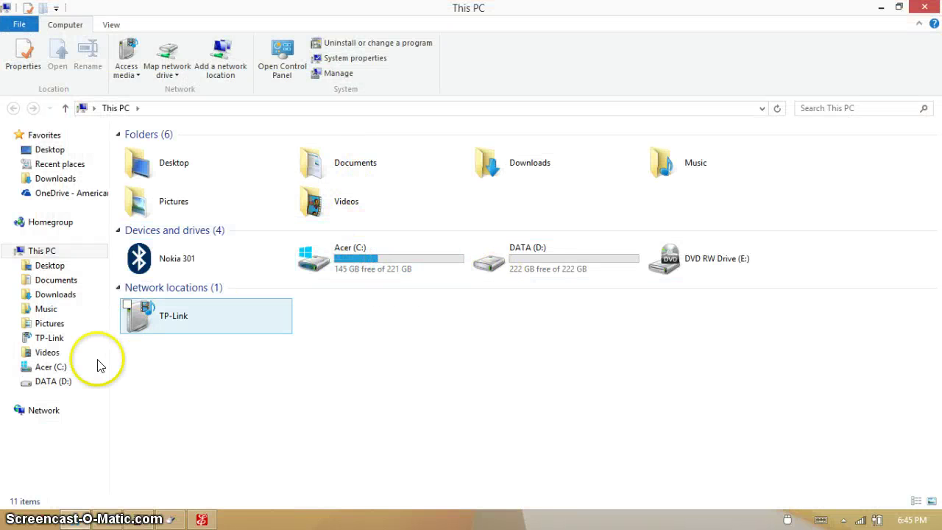
Launch ETDAniConf from C:\Program Files\Elantech in File Explorer.
{"action": "left_click", "coordinate": [352, 263]}
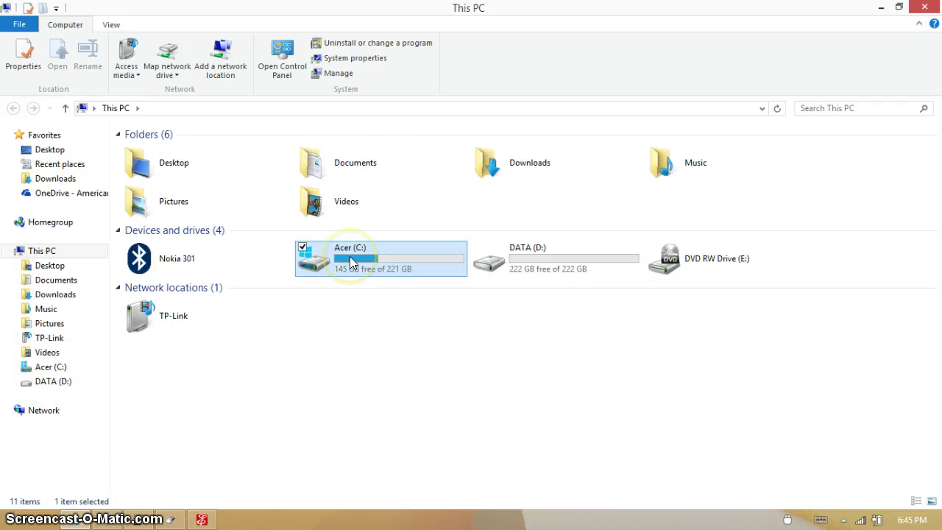
{"action": "double_click", "coordinate": [351, 263]}
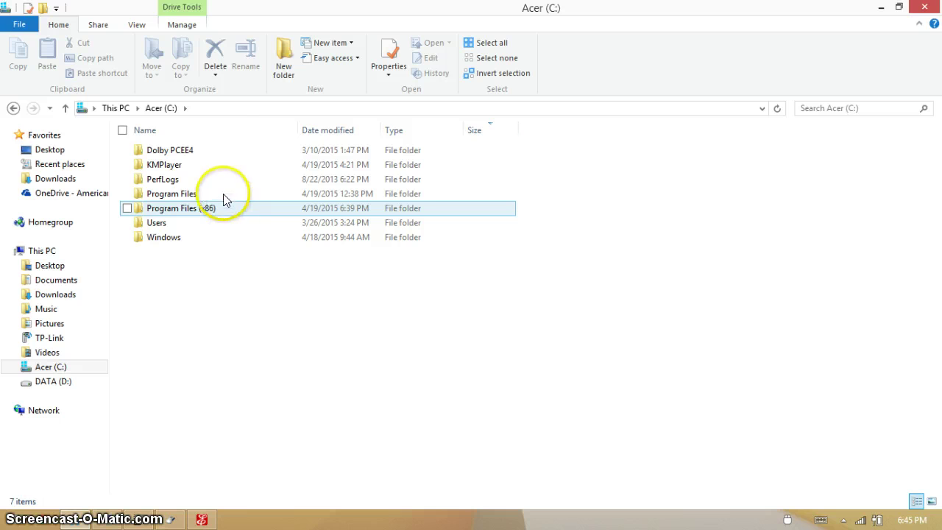
{"action": "double_click", "coordinate": [223, 199]}
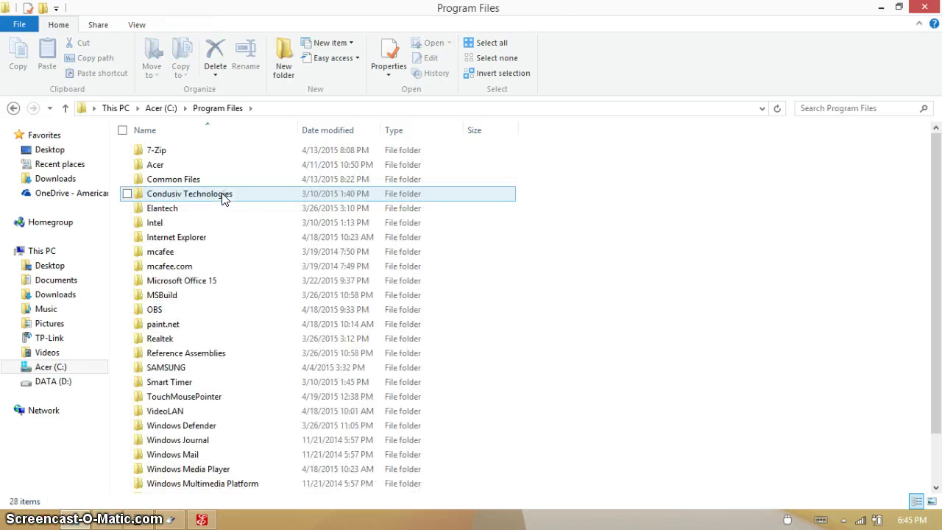
{"action": "double_click", "coordinate": [230, 208]}
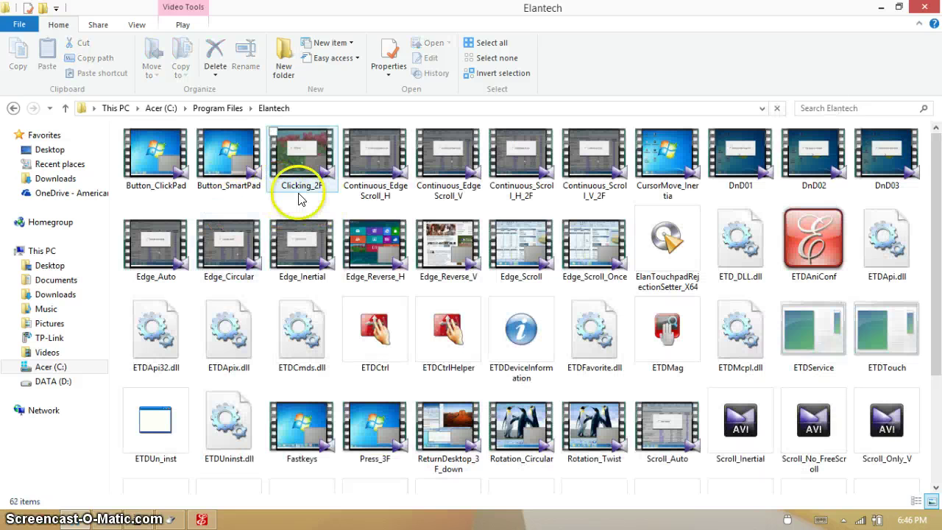
{"action": "double_click", "coordinate": [802, 244]}
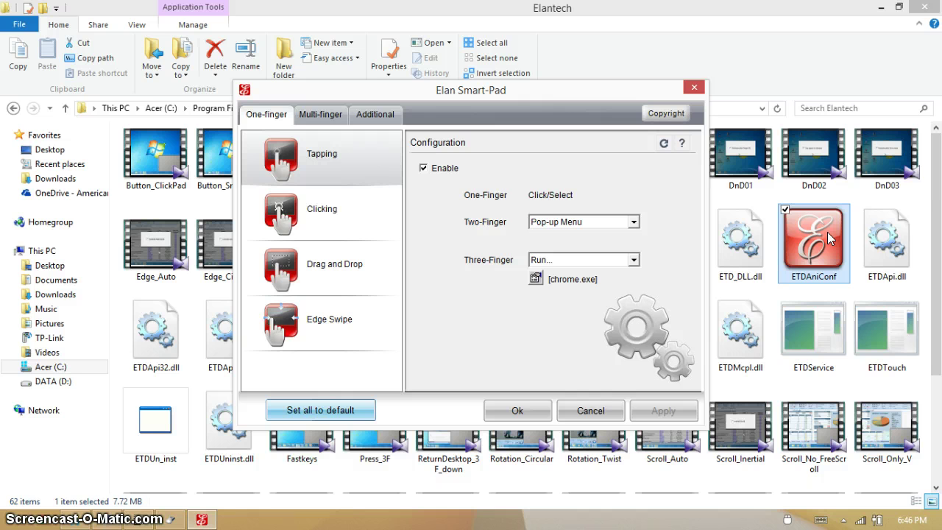
Close the Smart-Pad settings and create a desktop shortcut to ETDAniConf.
{"action": "left_click", "coordinate": [694, 88]}
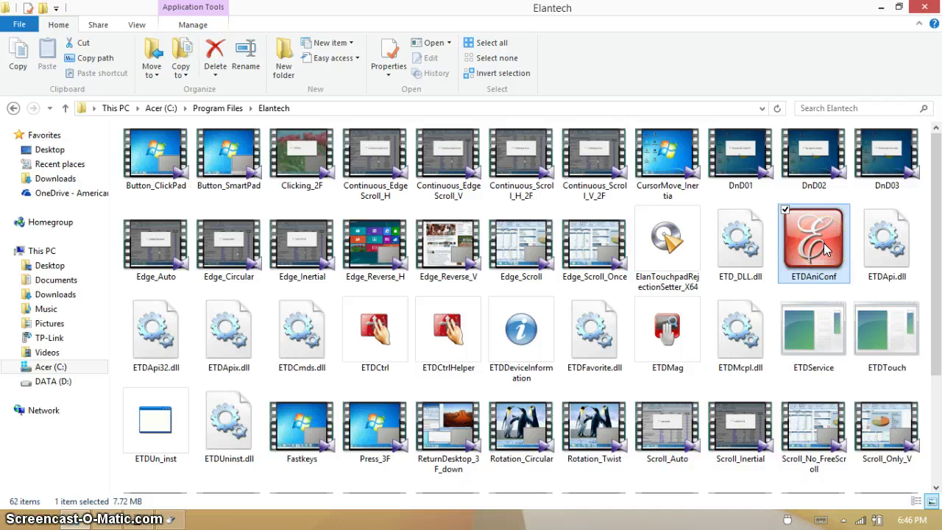
{"action": "mouse_move", "coordinate": [823, 242]}
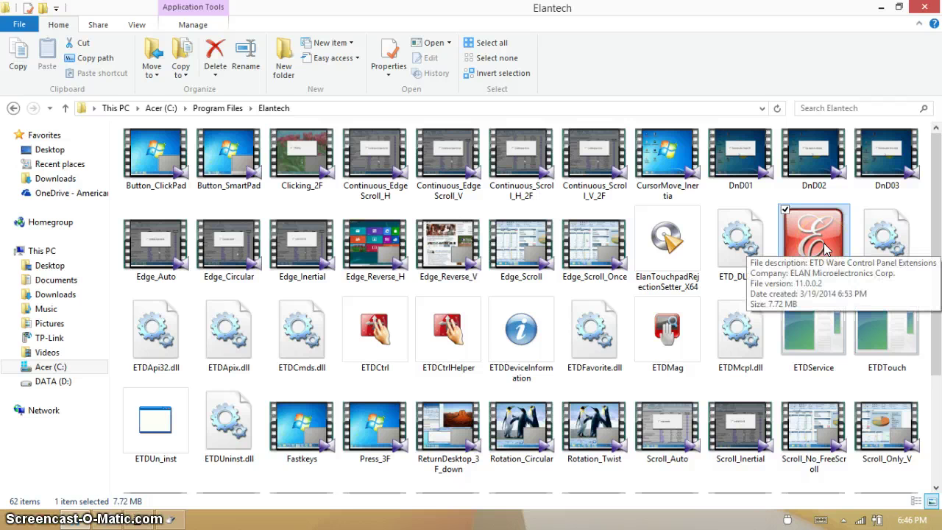
{"action": "right_click", "coordinate": [824, 242]}
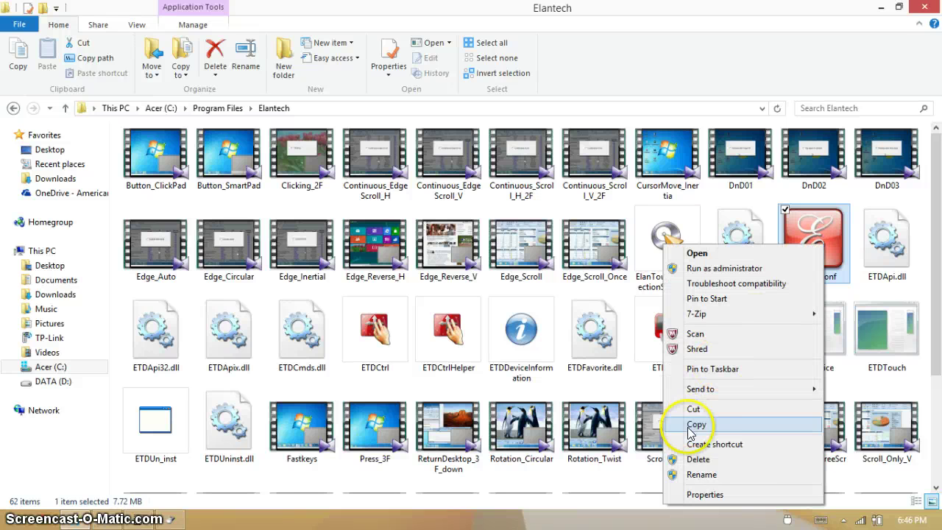
{"action": "left_click", "coordinate": [747, 449]}
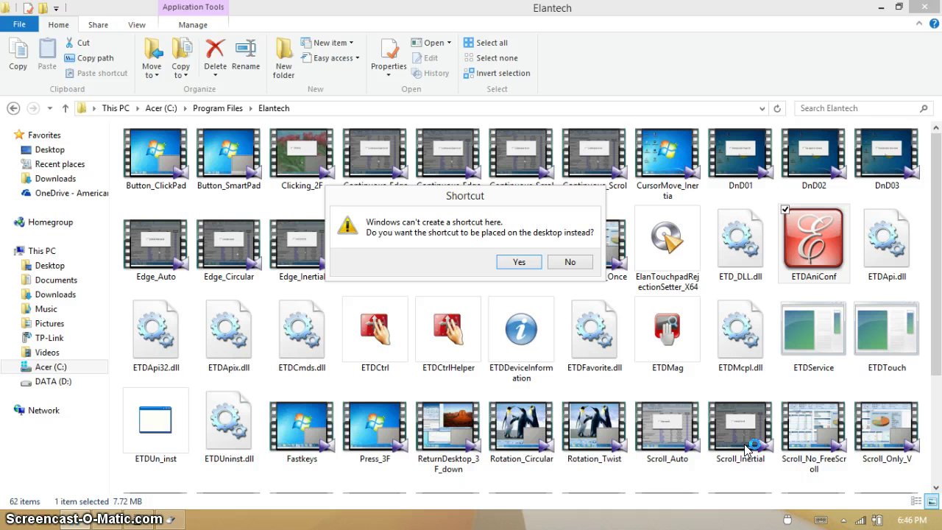
{"action": "left_click", "coordinate": [528, 262]}
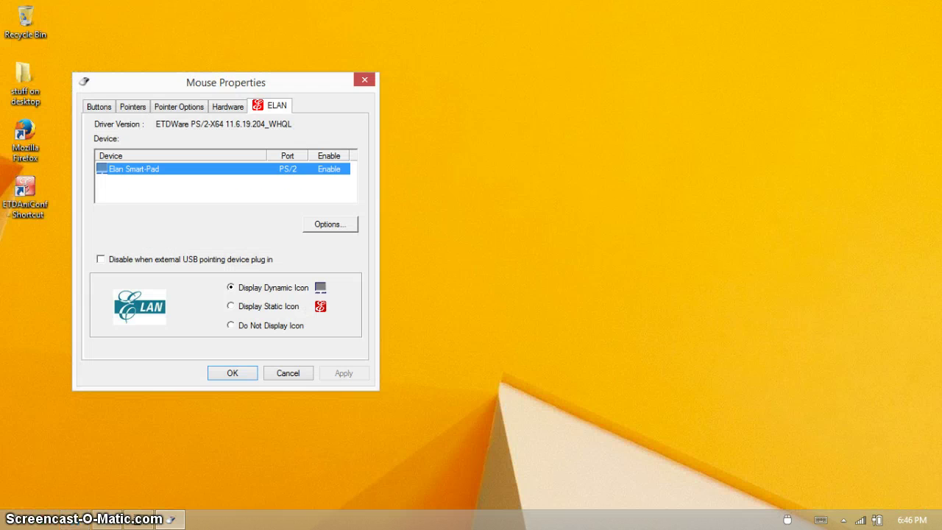
Start Smart-Pad from the desktop shortcut, view Clicking and Tapping, and three-finger tap to launch Chrome.
{"action": "left_click", "coordinate": [20, 195]}
{"action": "double_click", "coordinate": [19, 197]}
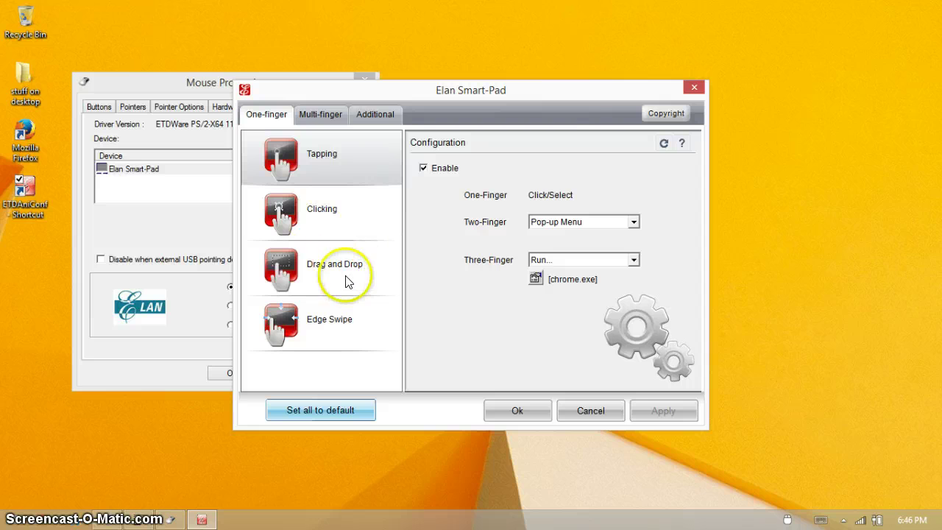
{"action": "left_click", "coordinate": [314, 210]}
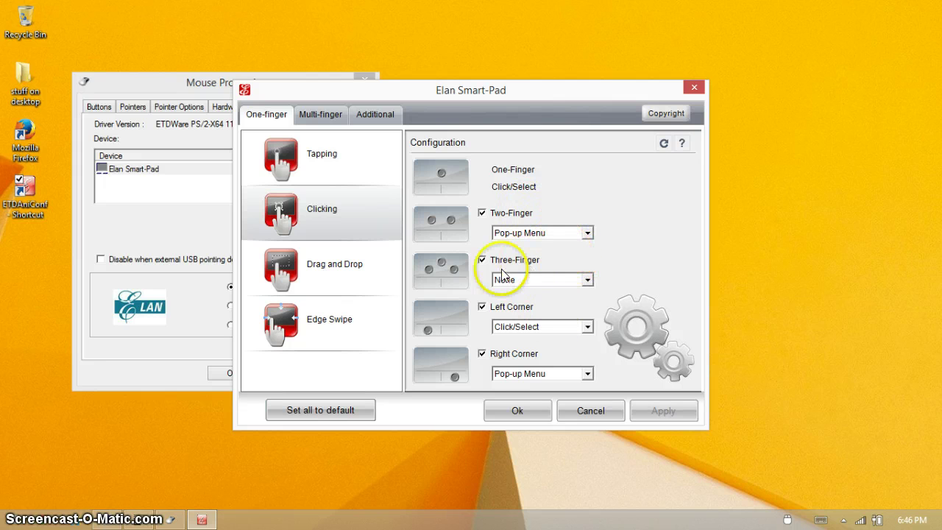
{"action": "left_click", "coordinate": [278, 162]}
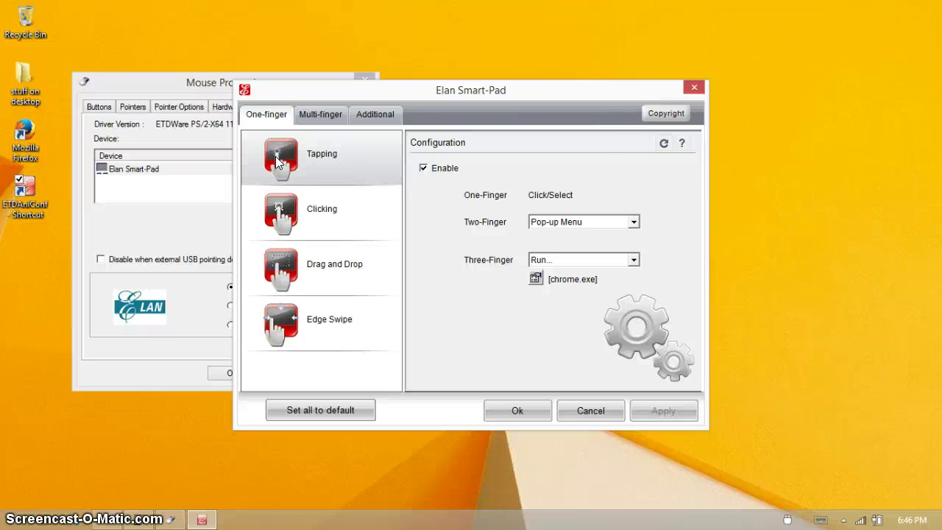
{"action": "left_click", "coordinate": [284, 105]}
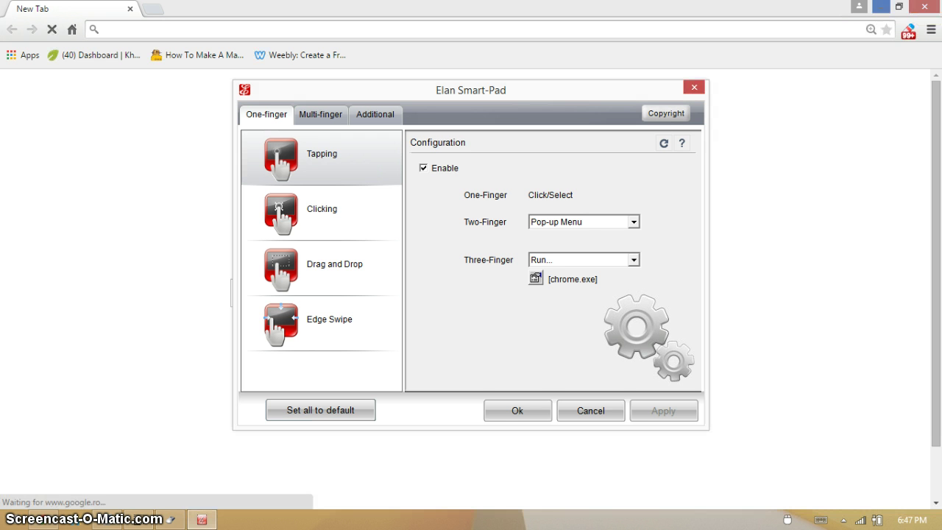
Close Chrome and review Clicking and Drag and Drop, keeping Click/Select for the left corner.
{"action": "left_click_drag", "start_coordinate": [780, 9], "coordinate": [717, 71]}
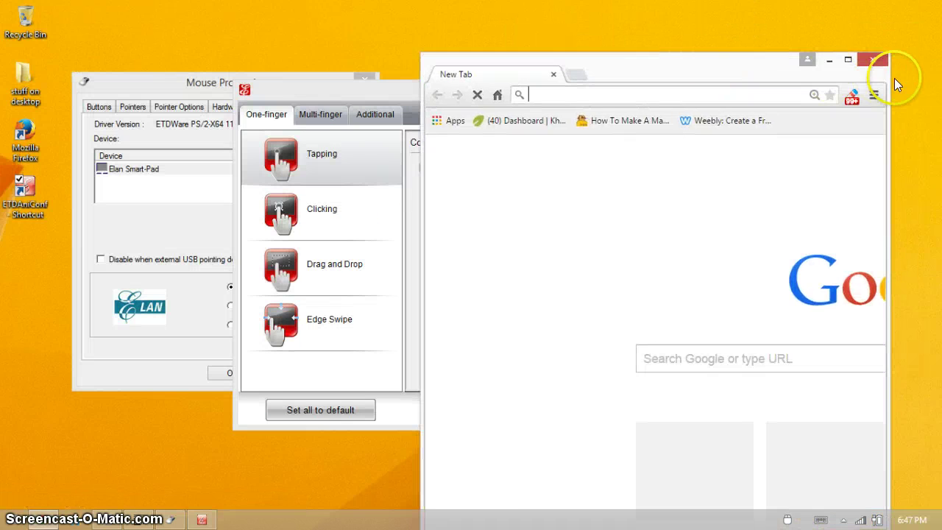
{"action": "left_click", "coordinate": [872, 61]}
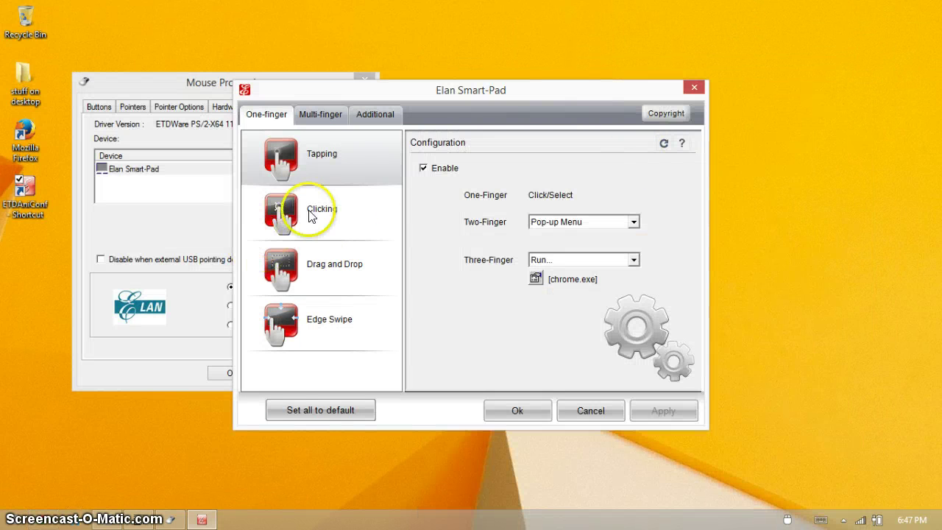
{"action": "left_click", "coordinate": [298, 225]}
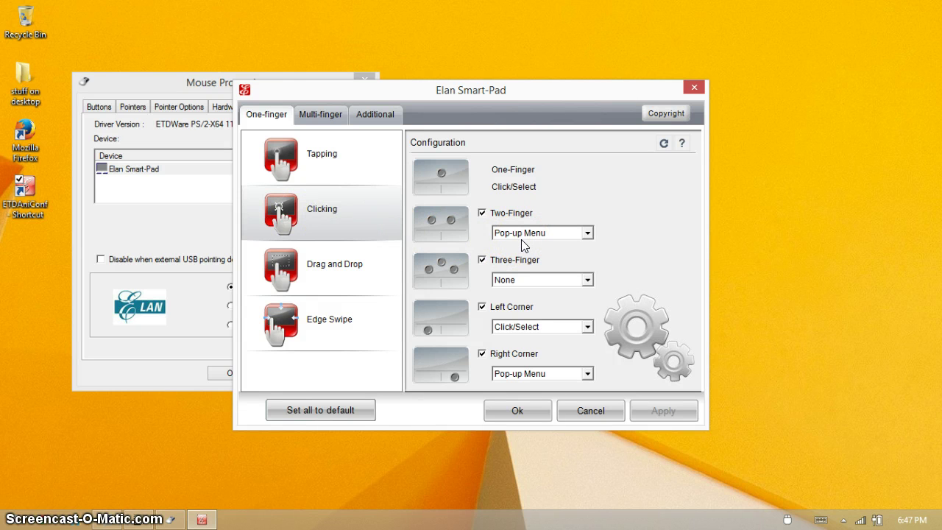
{"action": "left_click", "coordinate": [542, 324]}
{"action": "left_click", "coordinate": [542, 323]}
{"action": "left_click", "coordinate": [543, 327]}
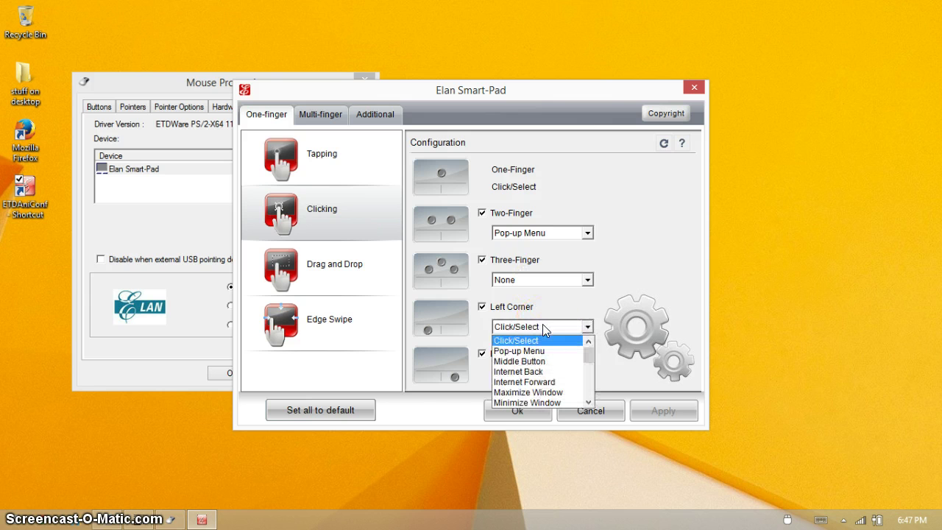
{"action": "left_click", "coordinate": [543, 324]}
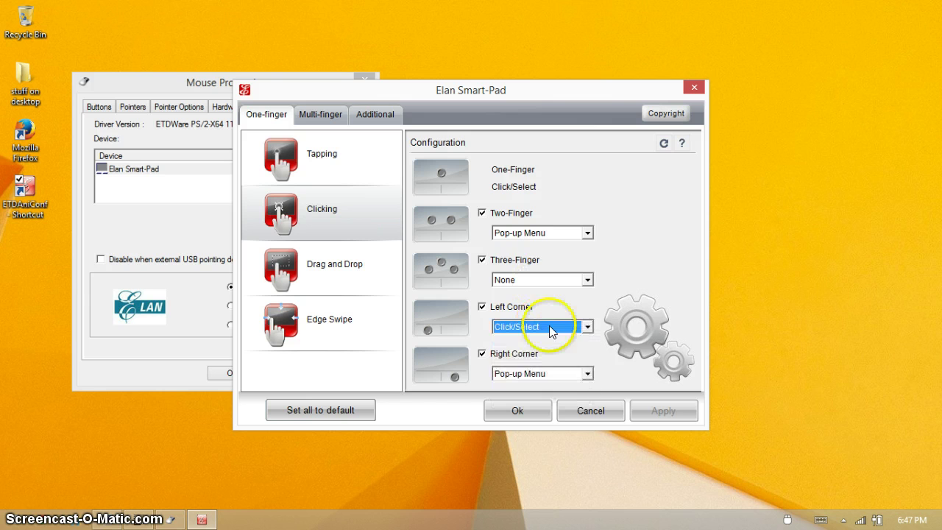
{"action": "left_click", "coordinate": [344, 270]}
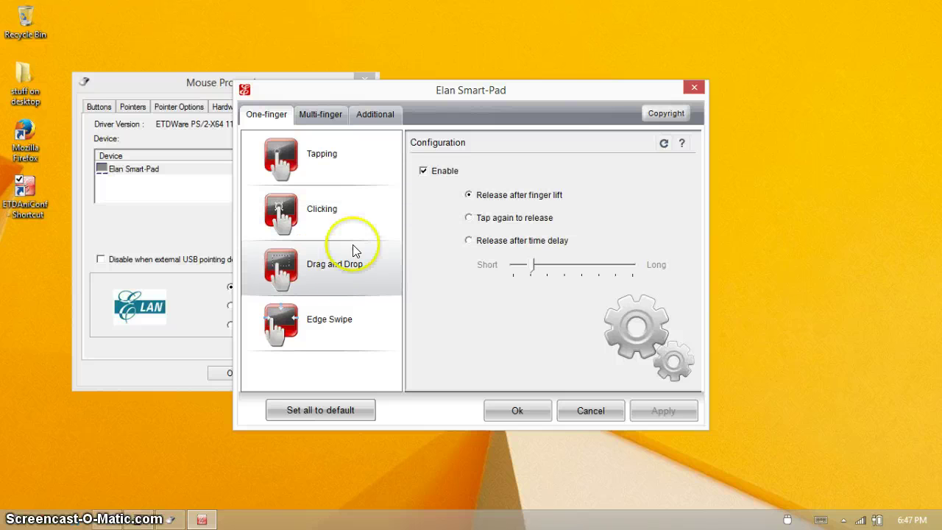
Test the two-finger Pop-up Menu on the desktop, then switch the two-finger tap to Run...
{"action": "left_click", "coordinate": [379, 148]}
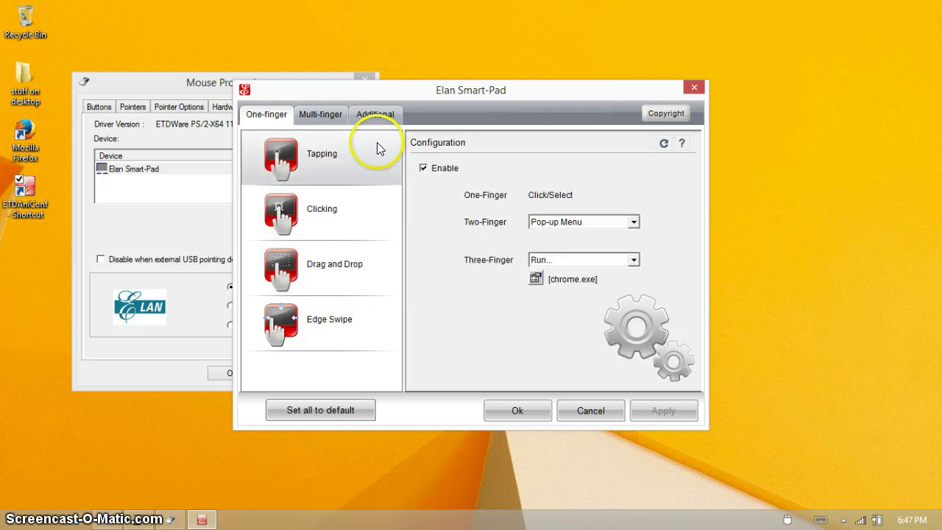
{"action": "left_click", "coordinate": [605, 223]}
{"action": "left_click", "coordinate": [605, 223]}
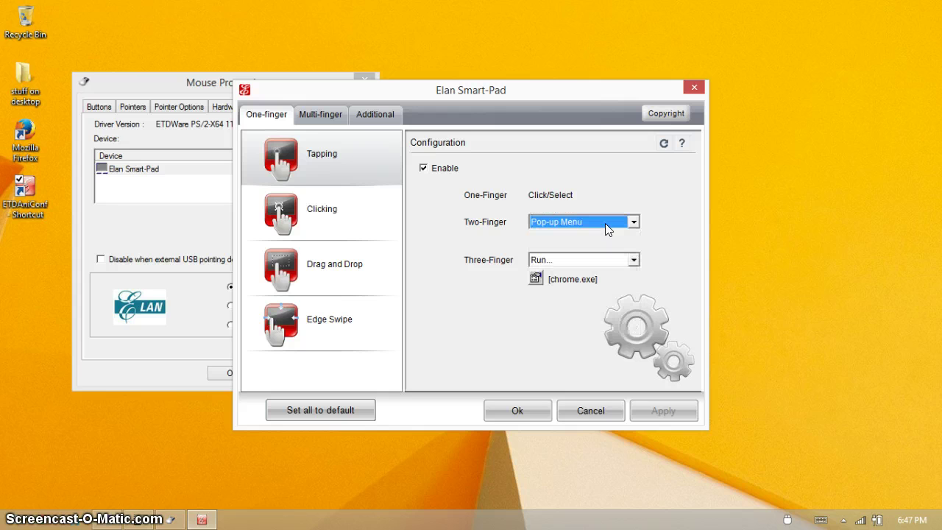
{"action": "left_click", "coordinate": [605, 223]}
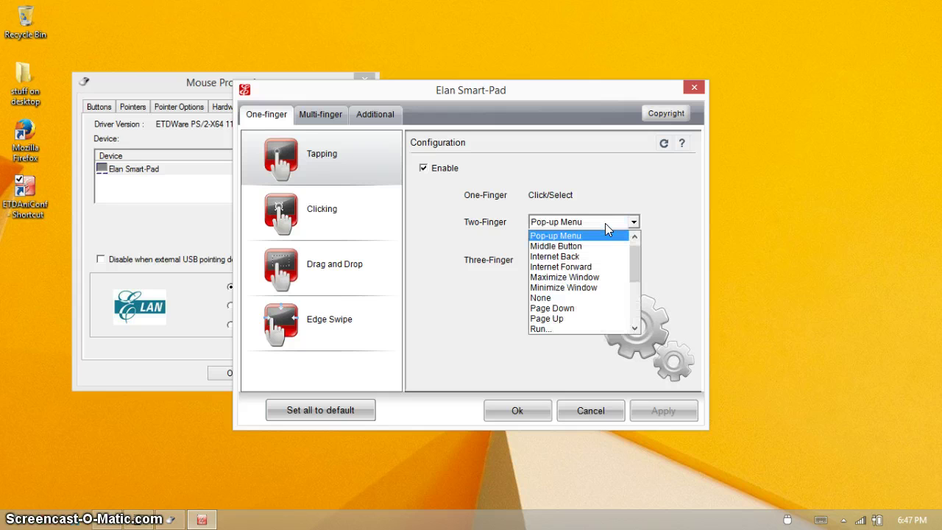
{"action": "left_click", "coordinate": [940, 245]}
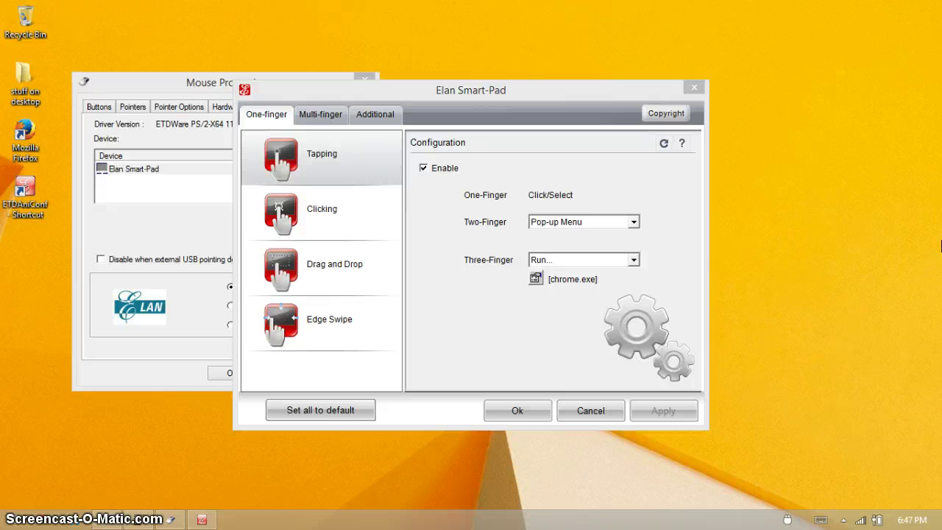
{"action": "right_click", "coordinate": [941, 245]}
{"action": "left_click", "coordinate": [861, 171]}
{"action": "right_click", "coordinate": [863, 178]}
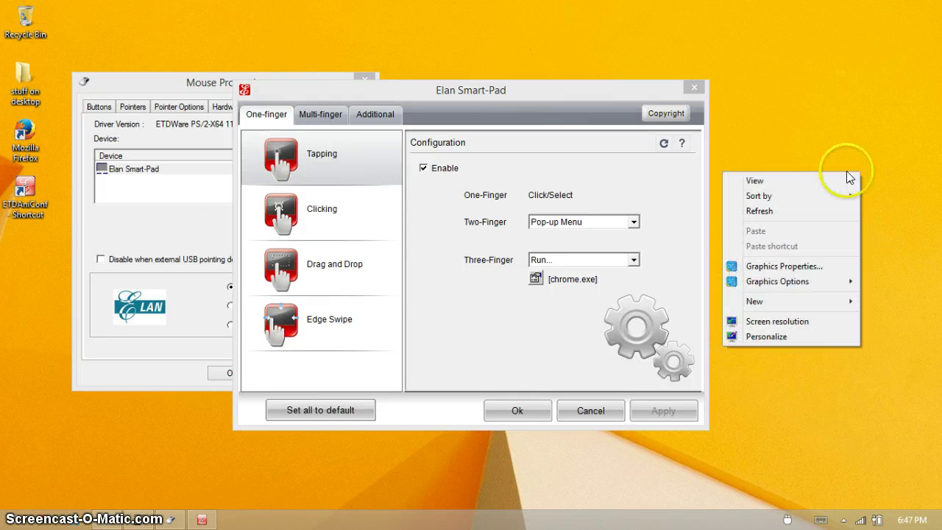
{"action": "left_click", "coordinate": [589, 226]}
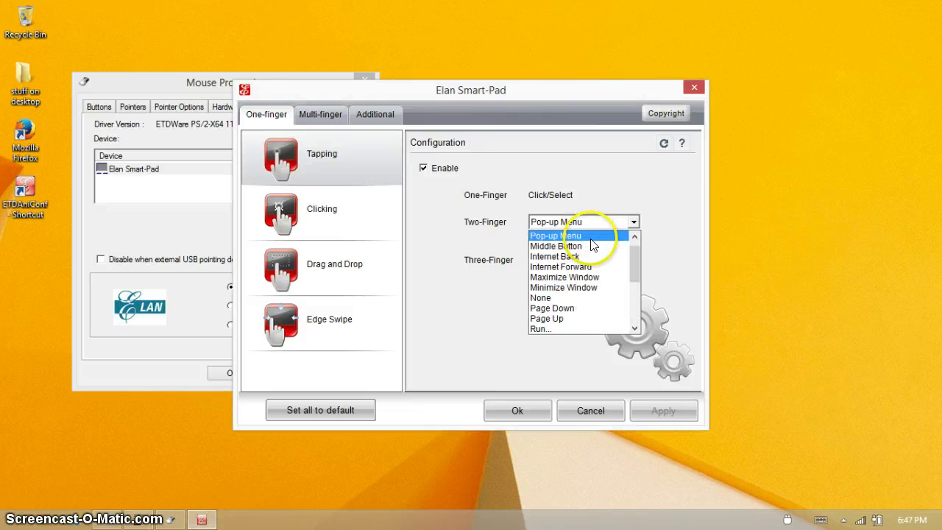
{"action": "left_click", "coordinate": [598, 328]}
Browse for the two-finger program, looking through C:\Windows and C:\Program Files.
{"action": "left_click", "coordinate": [536, 240]}
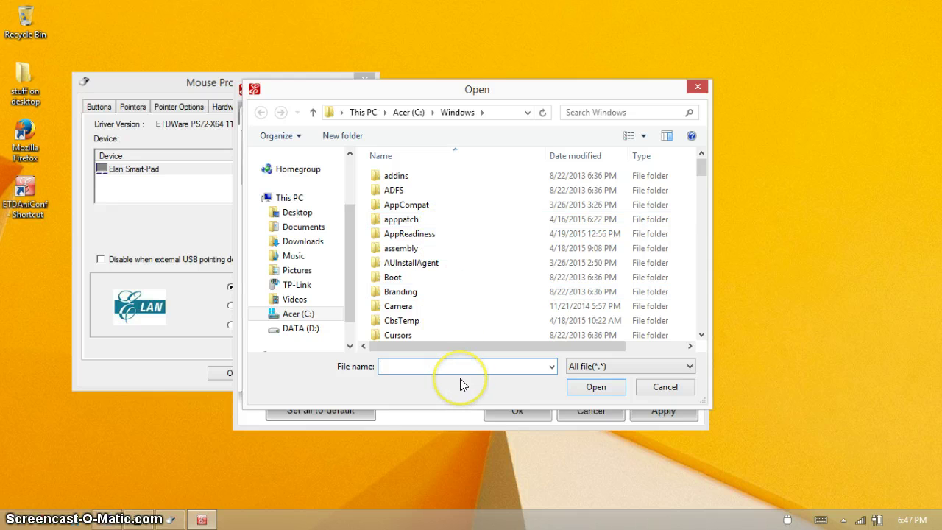
{"action": "type", "text": "m"}
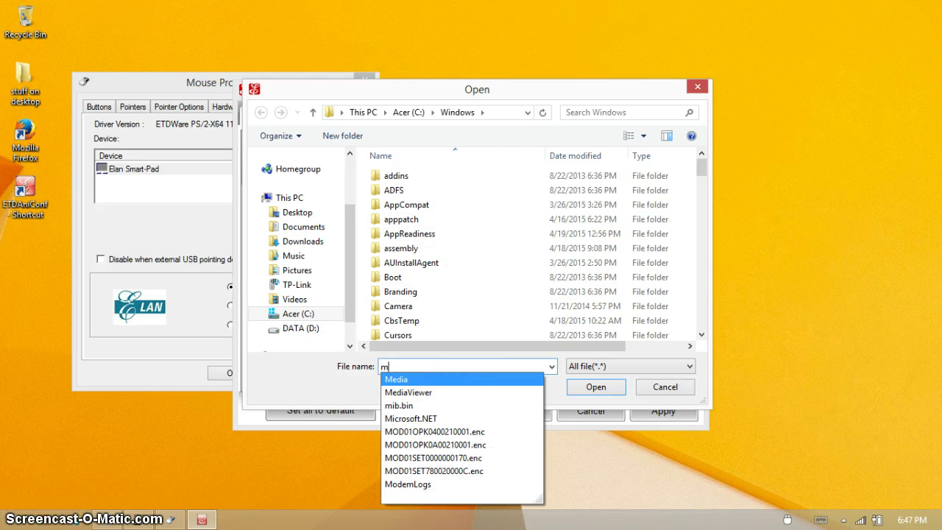
{"action": "key", "text": "BackSpace"}
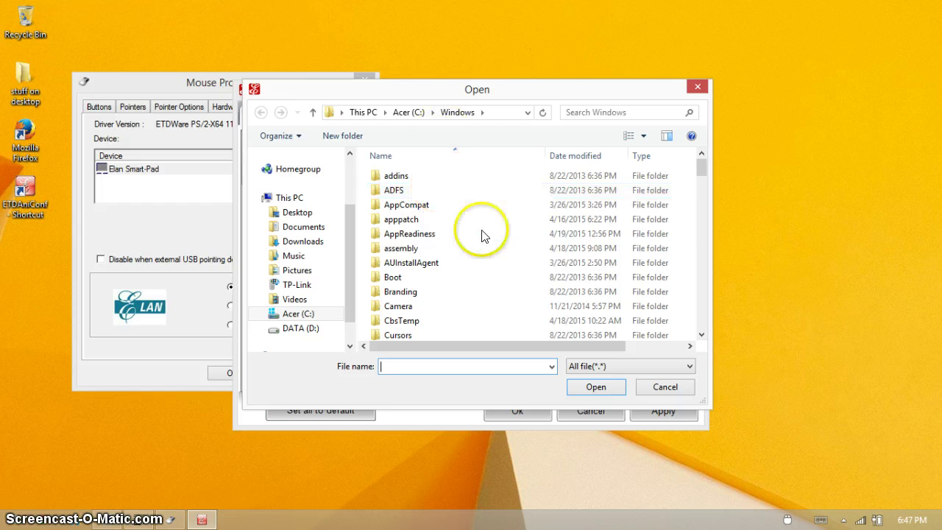
{"action": "type", "text": "m"}
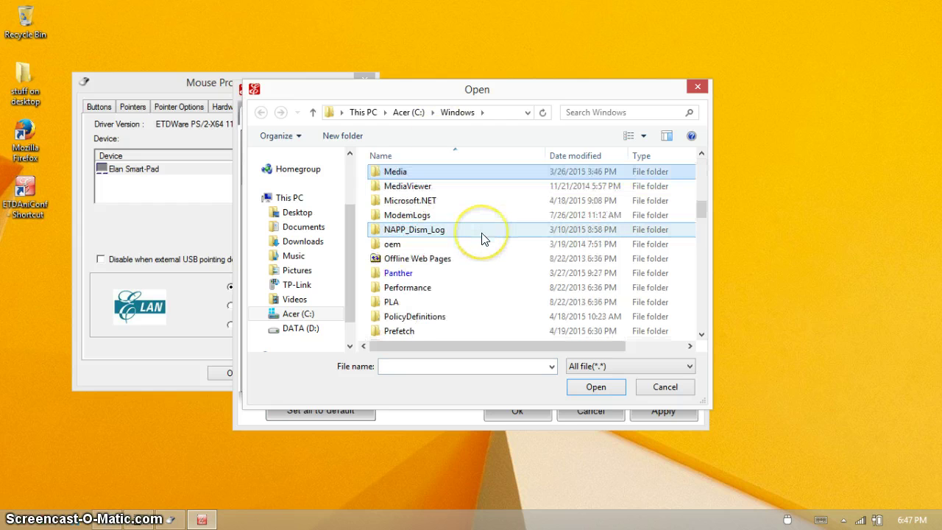
{"action": "type", "text": "mod01opk04"}
{"action": "left_click", "coordinate": [432, 228]}
{"action": "key", "text": "m"}
{"action": "key", "text": "m"}
{"action": "key", "text": "m"}
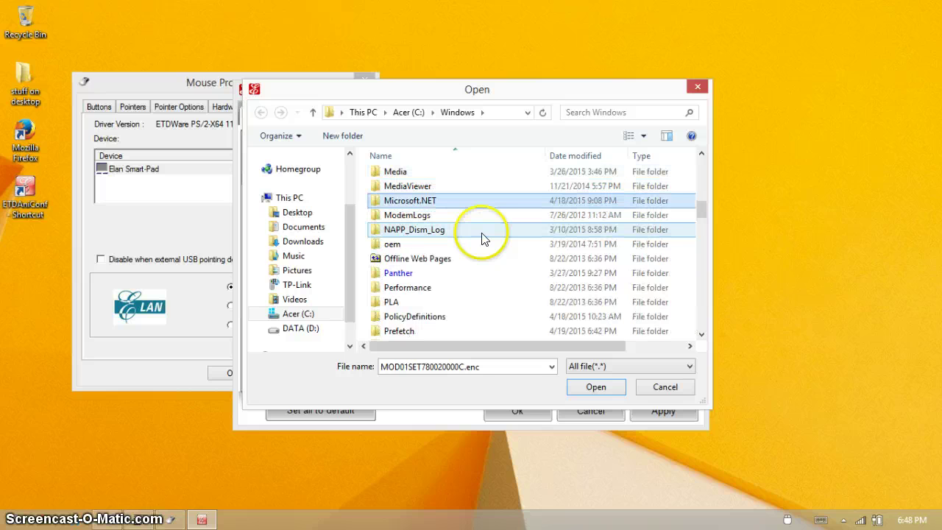
{"action": "left_click", "coordinate": [414, 115]}
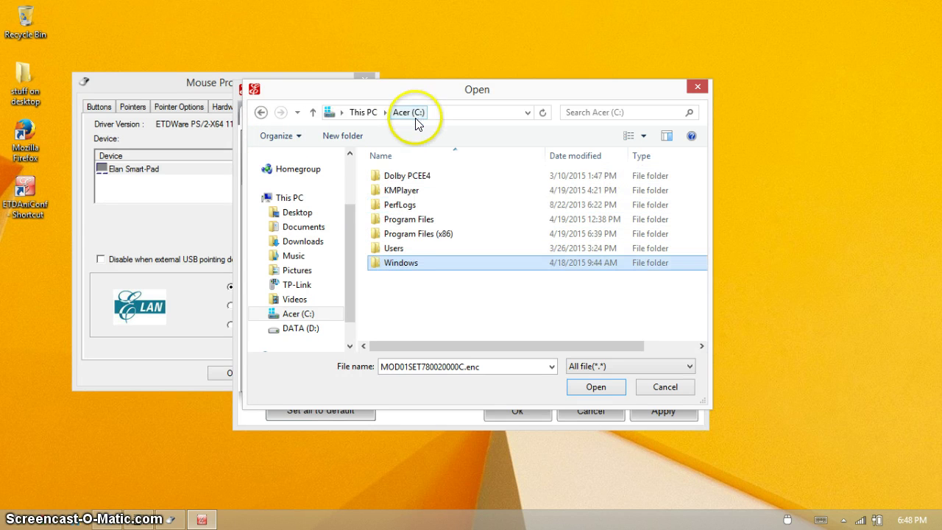
{"action": "double_click", "coordinate": [416, 220]}
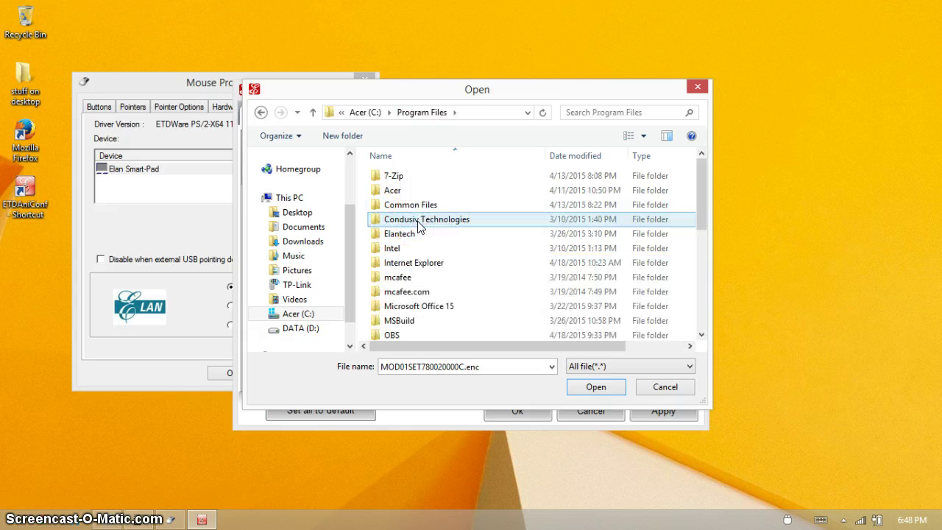
{"action": "key", "text": "m"}
{"action": "key", "text": "Down"}
{"action": "key", "text": "Down"}
{"action": "key", "text": "Up"}
{"action": "key", "text": "Up"}
{"action": "key", "text": "Down"}
{"action": "key", "text": "Down"}
{"action": "left_click", "coordinate": [426, 113]}
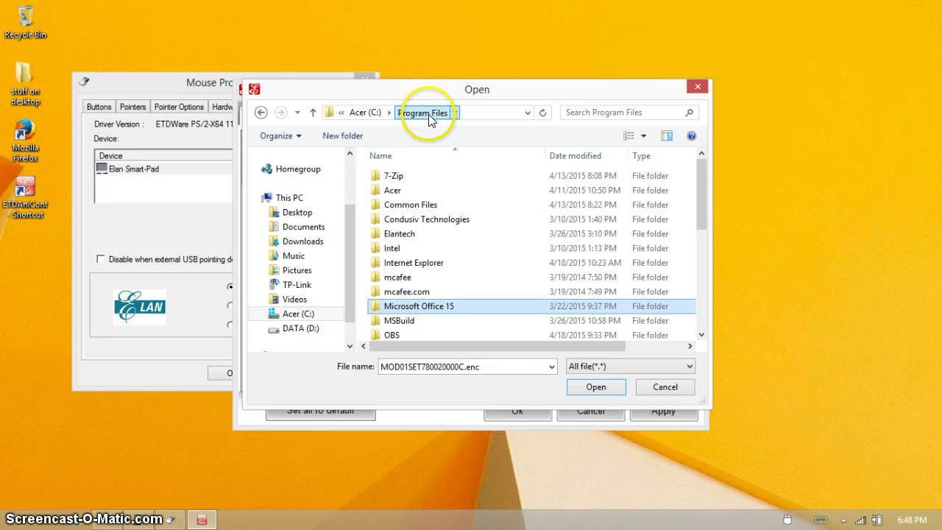
Pick firefox from C:\Program Files (x86)\Mozilla Firefox as the two-finger tap program.
{"action": "left_click", "coordinate": [364, 112]}
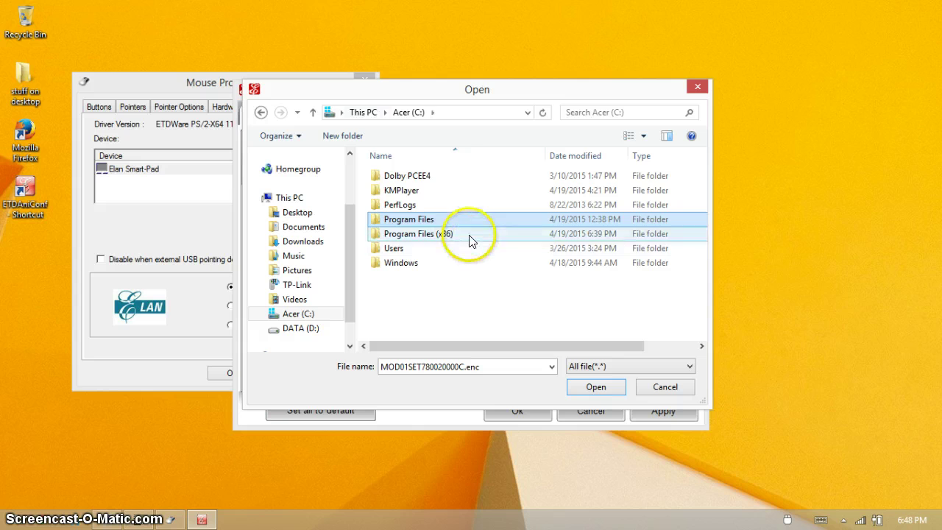
{"action": "double_click", "coordinate": [469, 236]}
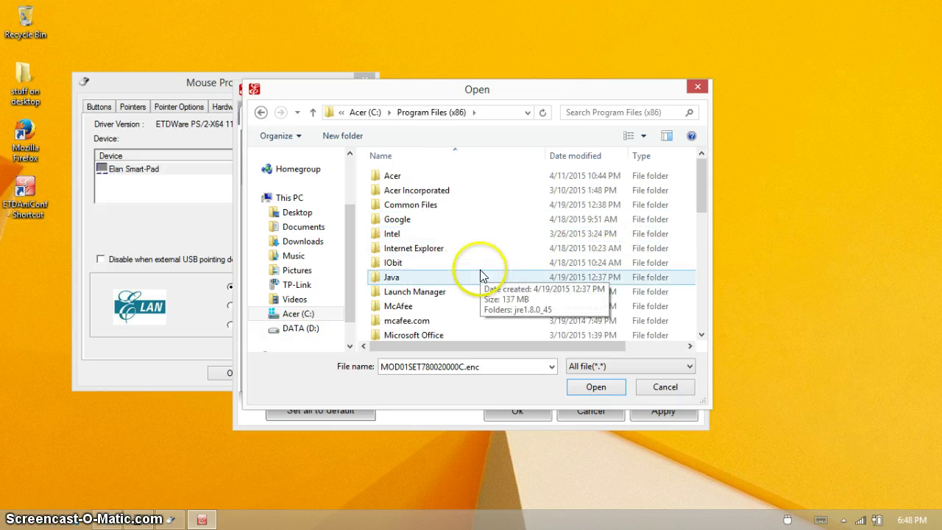
{"action": "scroll", "coordinate": [480, 276], "scroll_direction": "down", "scroll_amount": 4}
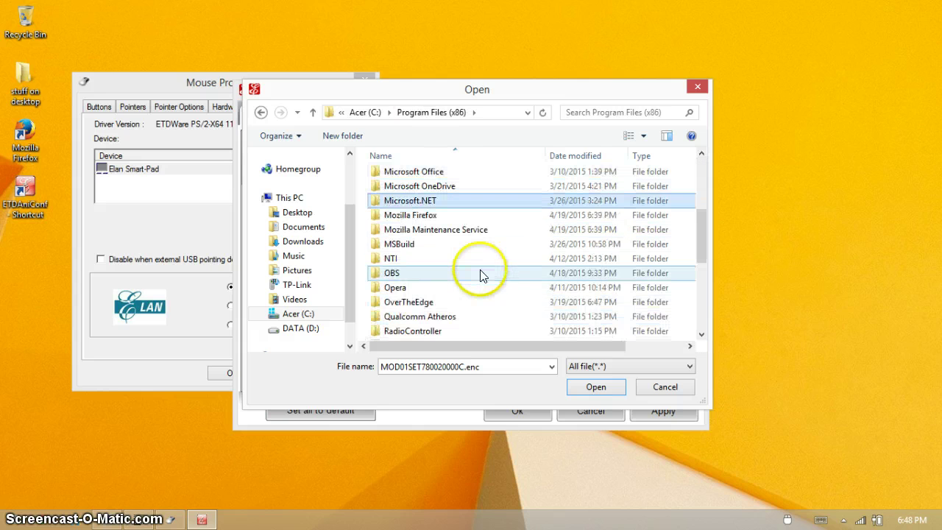
{"action": "key", "text": "Down"}
{"action": "key", "text": "Return"}
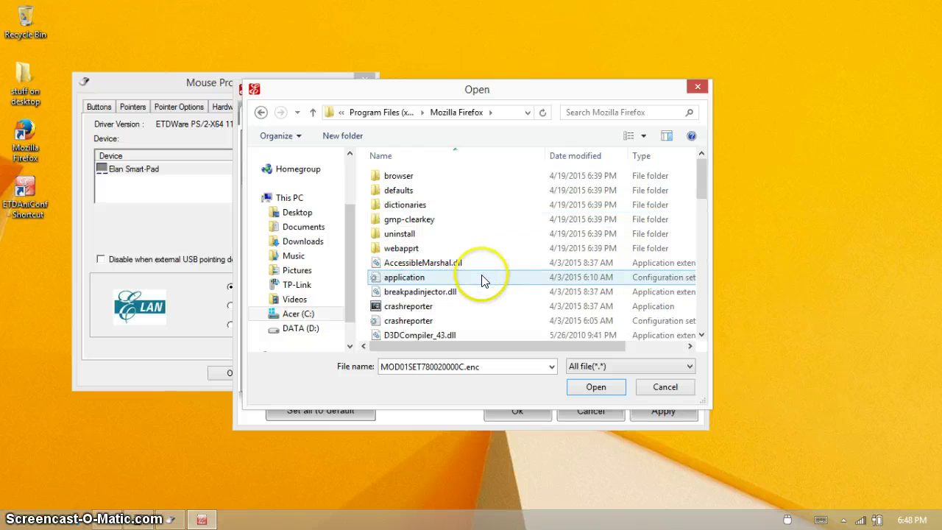
{"action": "key", "text": "Down"}
{"action": "key", "text": "Down"}
{"action": "key", "text": "Down"}
{"action": "key", "text": "Down"}
{"action": "key", "text": "Down"}
{"action": "key", "text": "Down"}
{"action": "key", "text": "Down"}
{"action": "key", "text": "Down"}
{"action": "key", "text": "Down"}
{"action": "key", "text": "Down"}
{"action": "key", "text": "Down"}
{"action": "key", "text": "Down"}
{"action": "key", "text": "Down"}
{"action": "key", "text": "Down"}
{"action": "key", "text": "Down"}
{"action": "key", "text": "Down"}
{"action": "key", "text": "Down"}
{"action": "key", "text": "Down"}
{"action": "key", "text": "Down"}
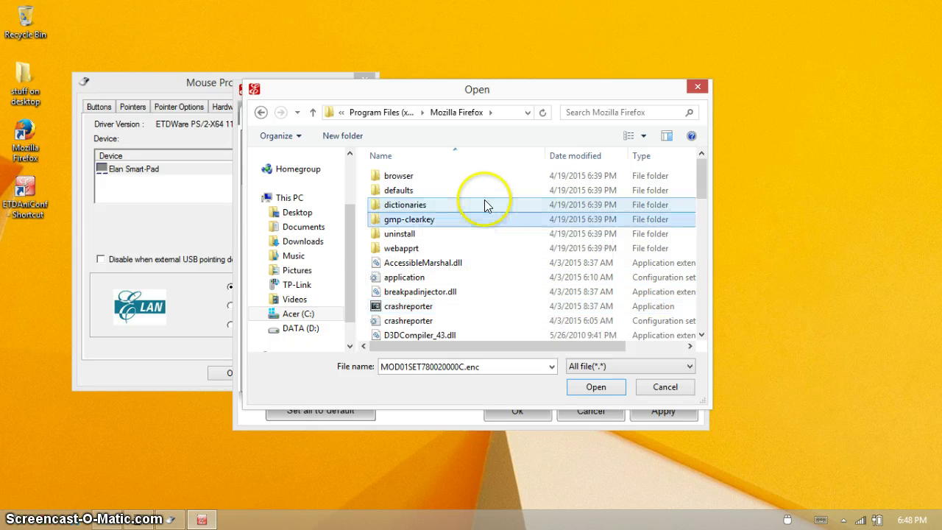
{"action": "key", "text": "Down"}
{"action": "key", "text": "Up"}
{"action": "key", "text": "Up"}
{"action": "key", "text": "Up"}
{"action": "key", "text": "Up"}
{"action": "key", "text": "Up"}
{"action": "key", "text": "Up"}
{"action": "key", "text": "Up"}
{"action": "key", "text": "Up"}
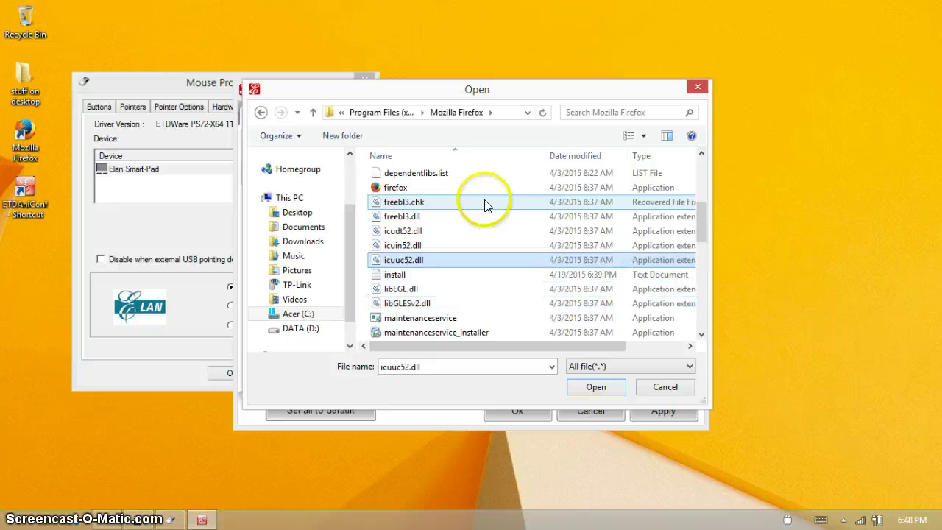
{"action": "key", "text": "Up"}
{"action": "key", "text": "Return"}
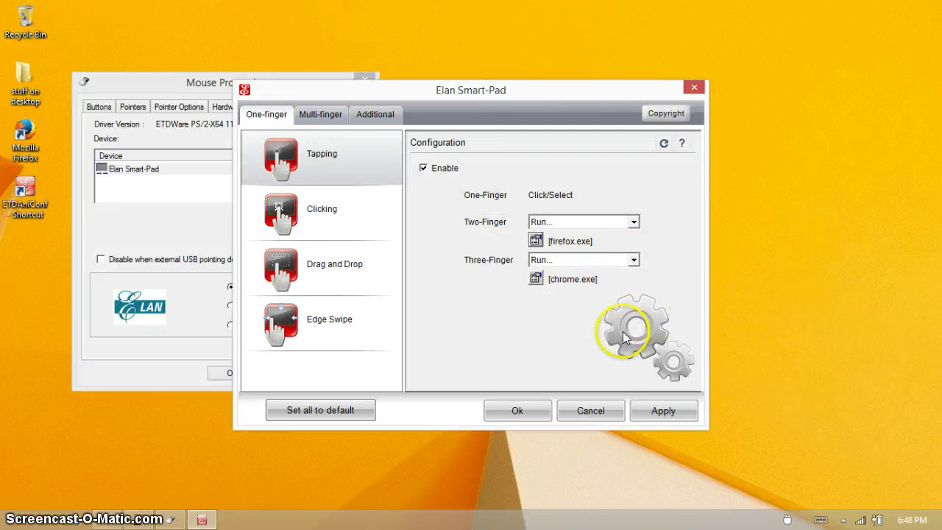
Apply the tapping settings so a two-finger tap opens Firefox.
{"action": "left_click", "coordinate": [663, 412]}
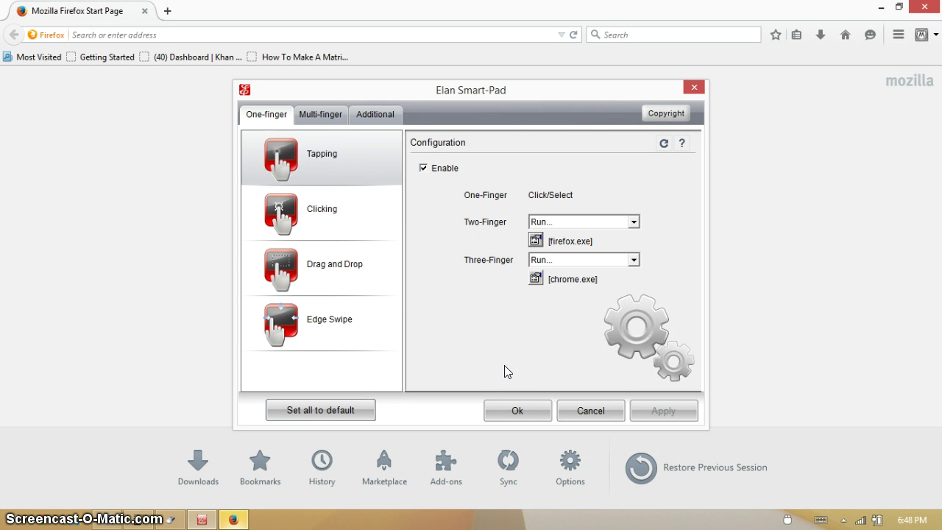
Dismiss Firefox's default-browser prompt and close Firefox with Alt+F4.
{"action": "left_click", "coordinate": [791, 66]}
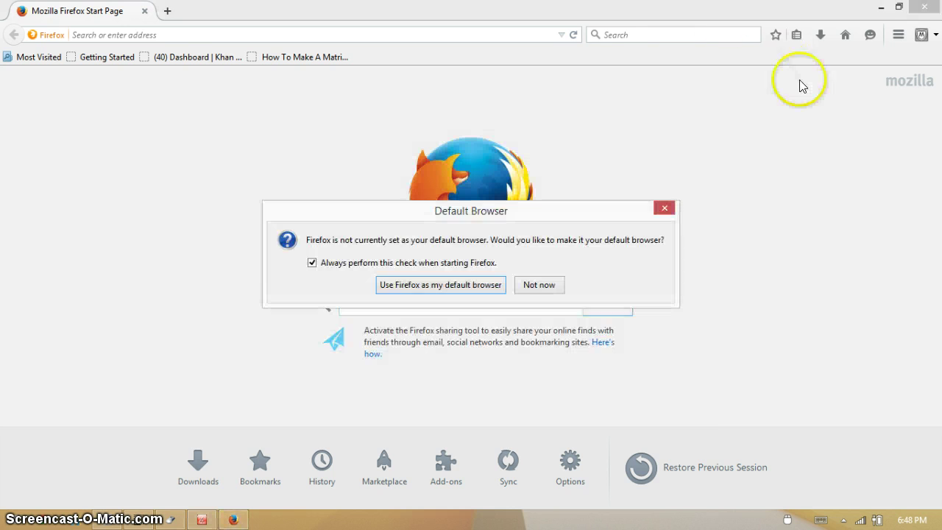
{"action": "left_click_drag", "start_coordinate": [578, 215], "coordinate": [761, 296]}
{"action": "left_click", "coordinate": [847, 279]}
{"action": "key", "text": "alt+F4"}
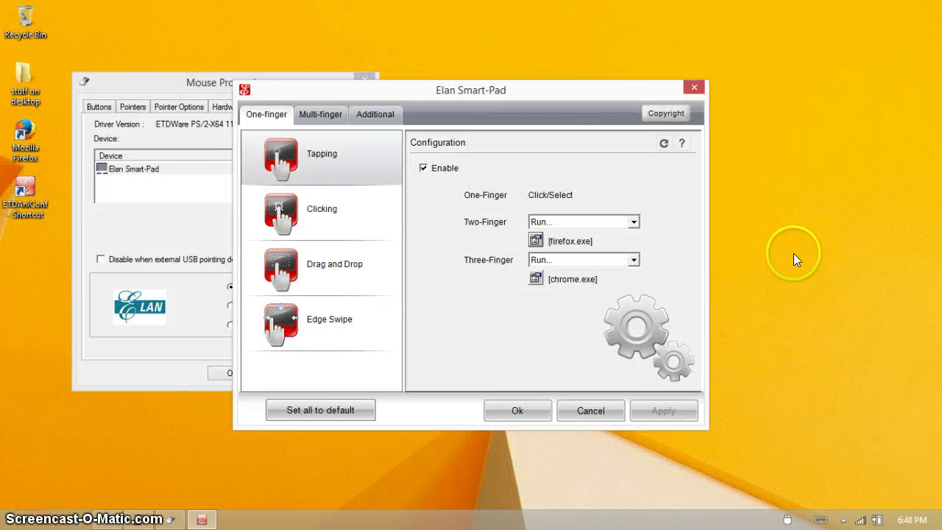
Show the Clicking options and browse the two-finger click choices, keeping Pop-up Menu.
{"action": "left_click", "coordinate": [321, 218]}
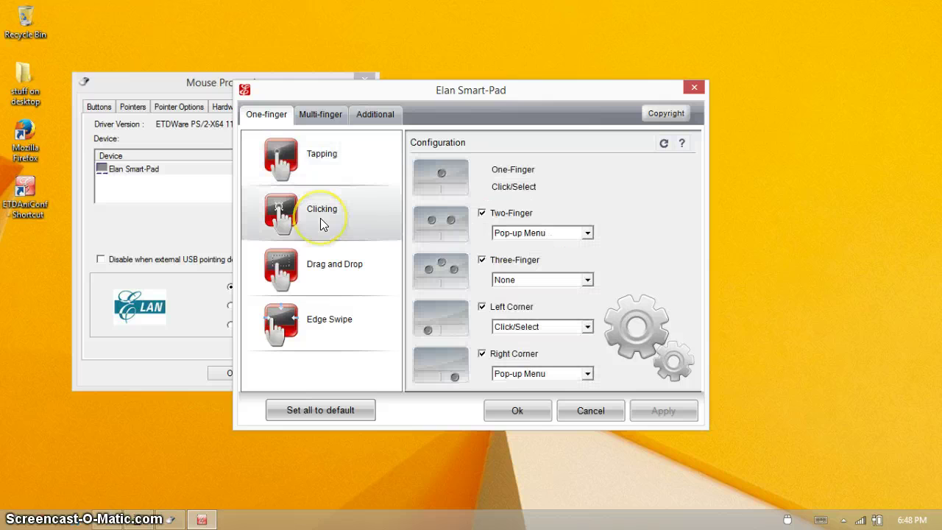
{"action": "left_click", "coordinate": [549, 233]}
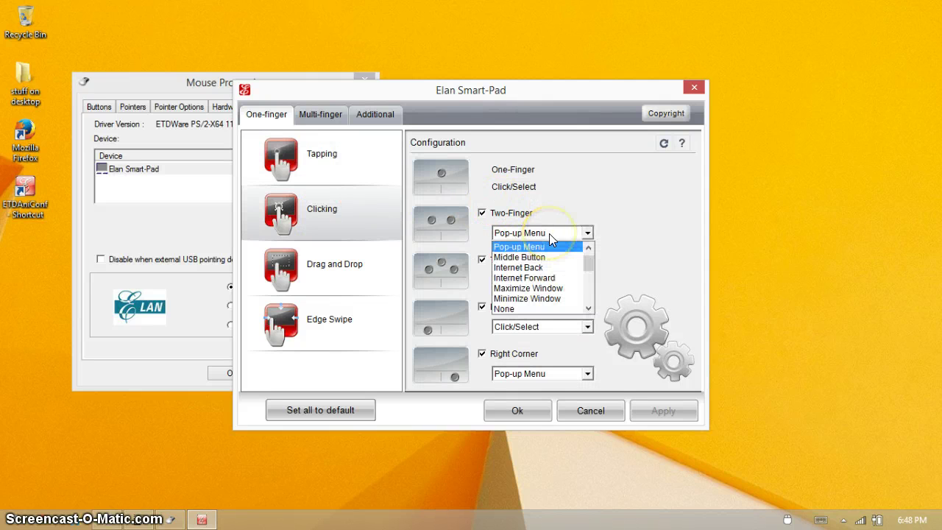
{"action": "left_click", "coordinate": [549, 233]}
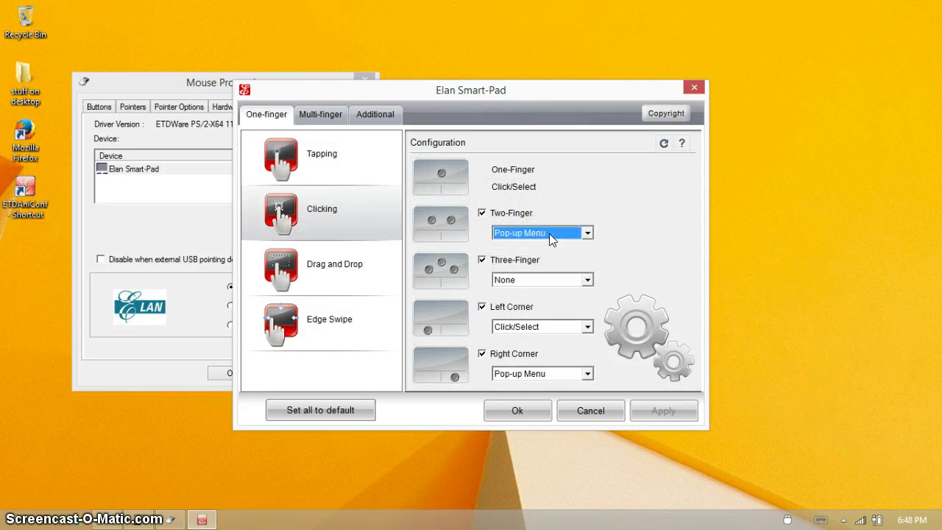
{"action": "left_click", "coordinate": [549, 234]}
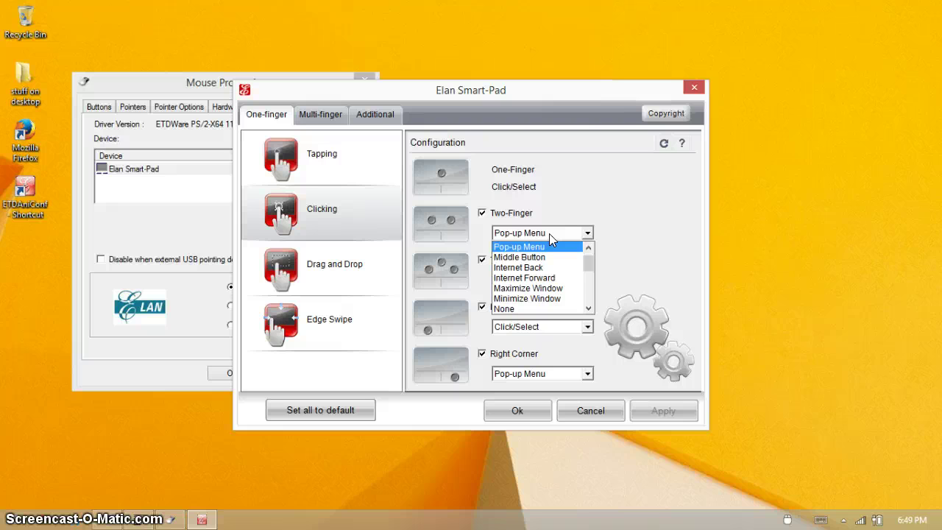
{"action": "left_click", "coordinate": [549, 233]}
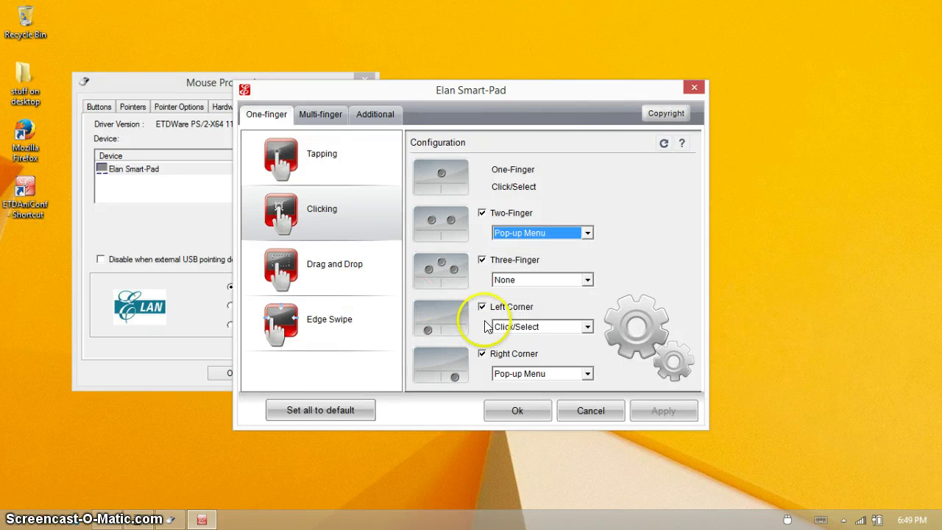
Browse the left corner and two-finger choices unchanged, then show the Drag and Drop settings.
{"action": "left_click", "coordinate": [506, 326]}
{"action": "left_click", "coordinate": [506, 326]}
{"action": "left_click", "coordinate": [507, 326]}
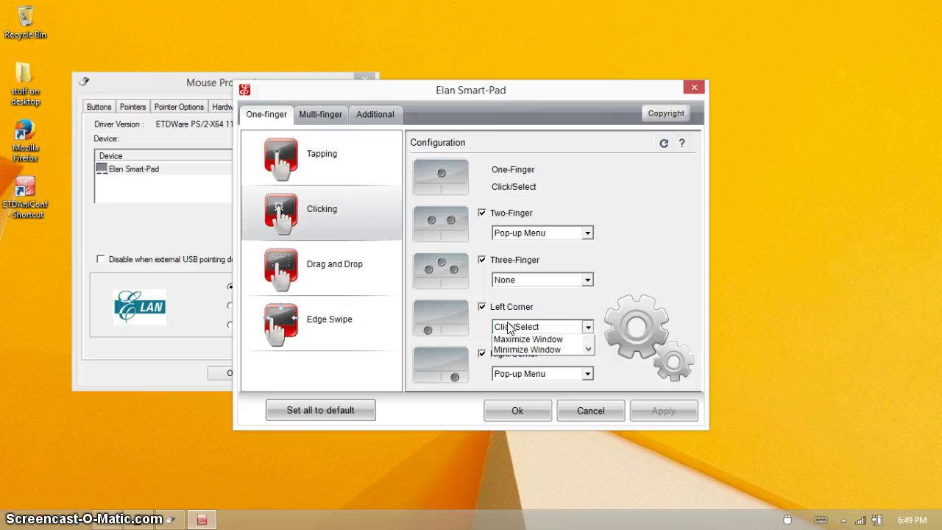
{"action": "left_click", "coordinate": [577, 214]}
{"action": "left_click", "coordinate": [586, 232]}
{"action": "mouse_move", "coordinate": [585, 262]}
{"action": "left_mouse_down"}
{"action": "mouse_move", "coordinate": [590, 301]}
{"action": "mouse_move", "coordinate": [589, 244]}
{"action": "left_mouse_up"}
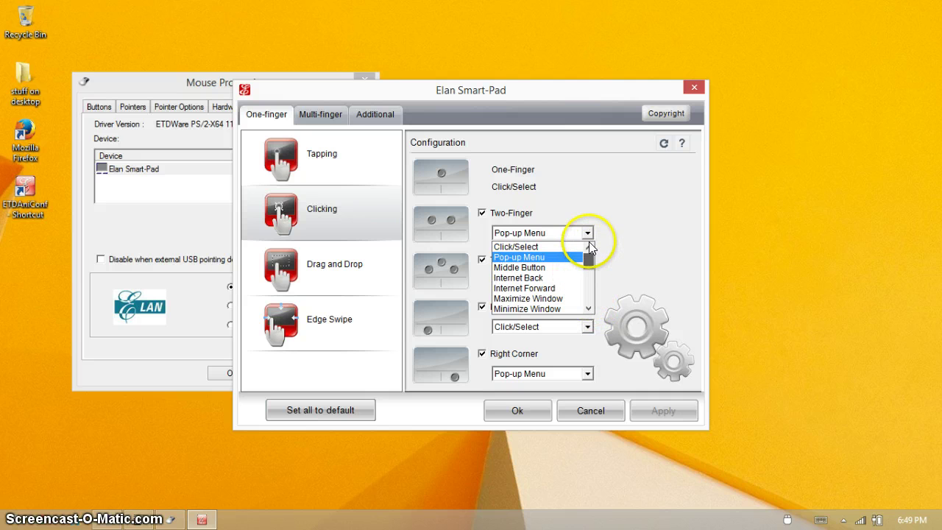
{"action": "left_click", "coordinate": [614, 242]}
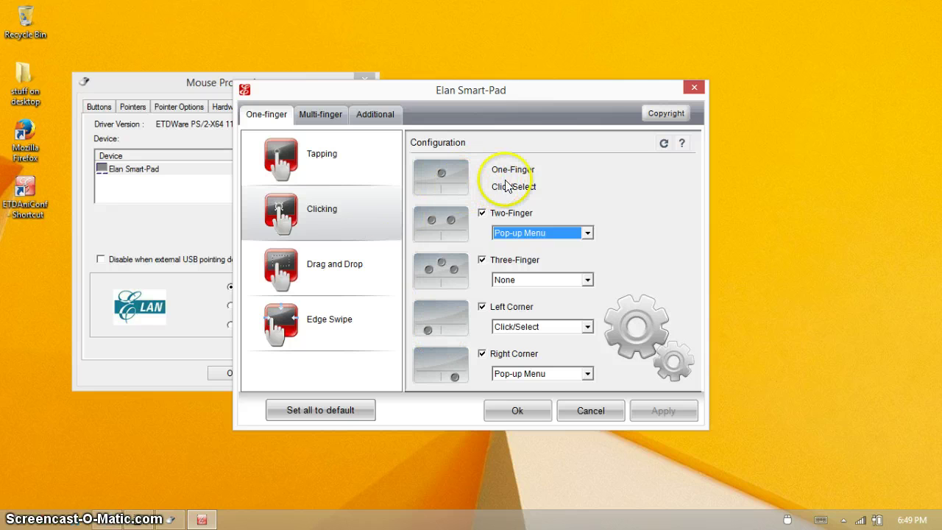
{"action": "left_click", "coordinate": [338, 263]}
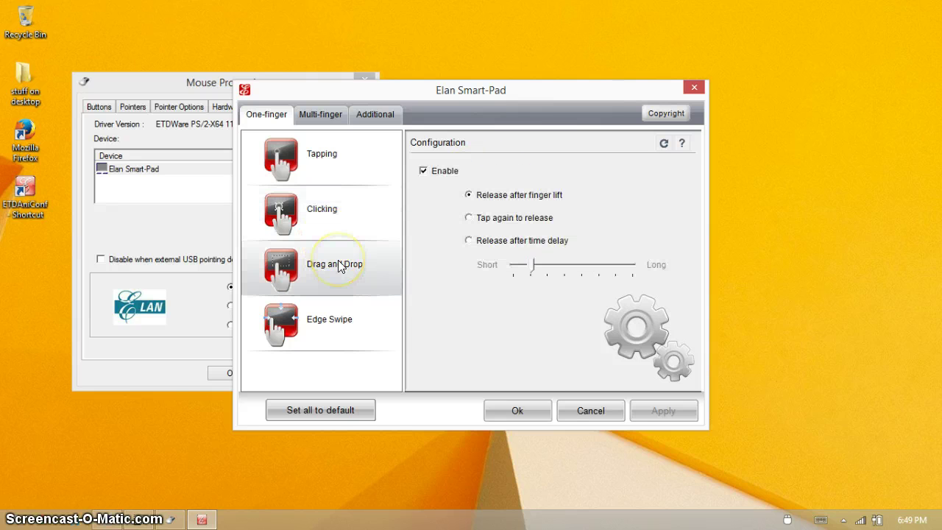
Show Edge Swipe settings for left, right and top edges, then open the gesture visualizer.
{"action": "left_click", "coordinate": [329, 330]}
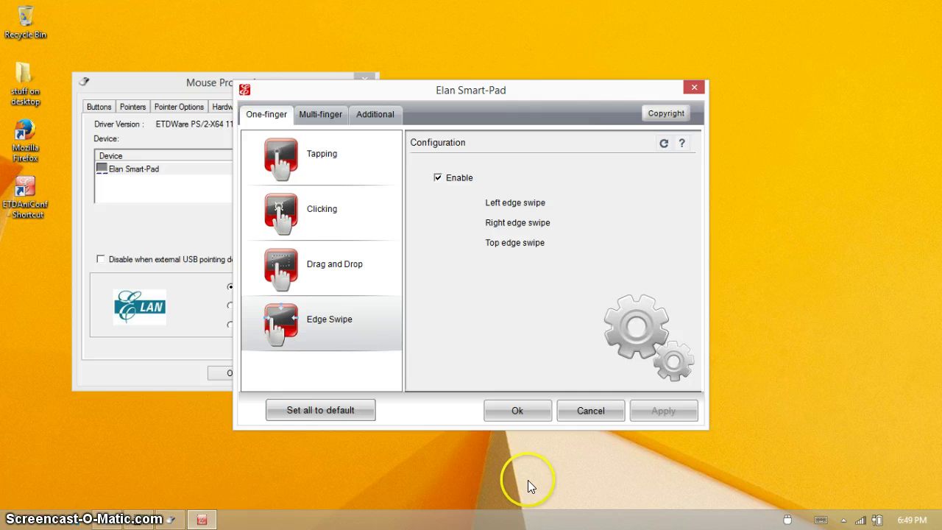
{"action": "left_click", "coordinate": [608, 519]}
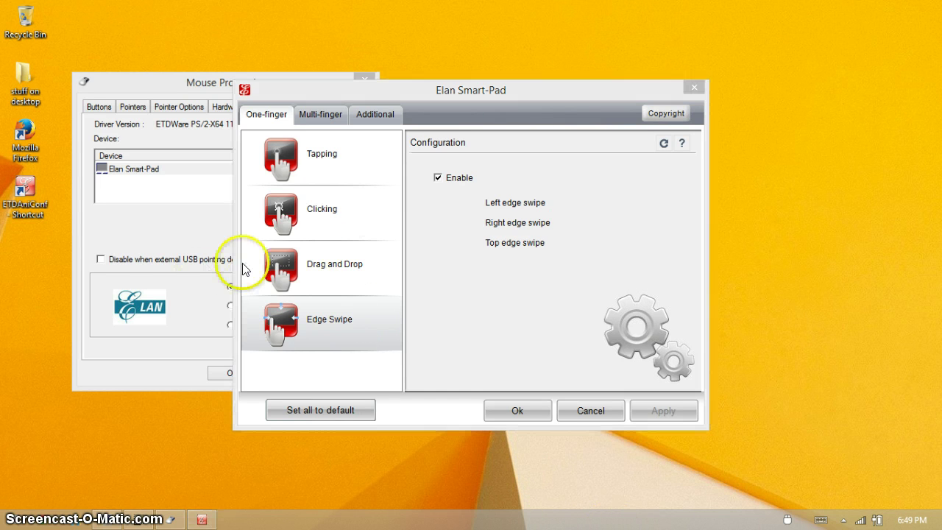
{"action": "left_click", "coordinate": [788, 519]}
Reopen the touchpad visualizer and test the right-edge swipe, showing and dismissing the charms bar twice.
{"action": "left_click", "coordinate": [788, 519]}
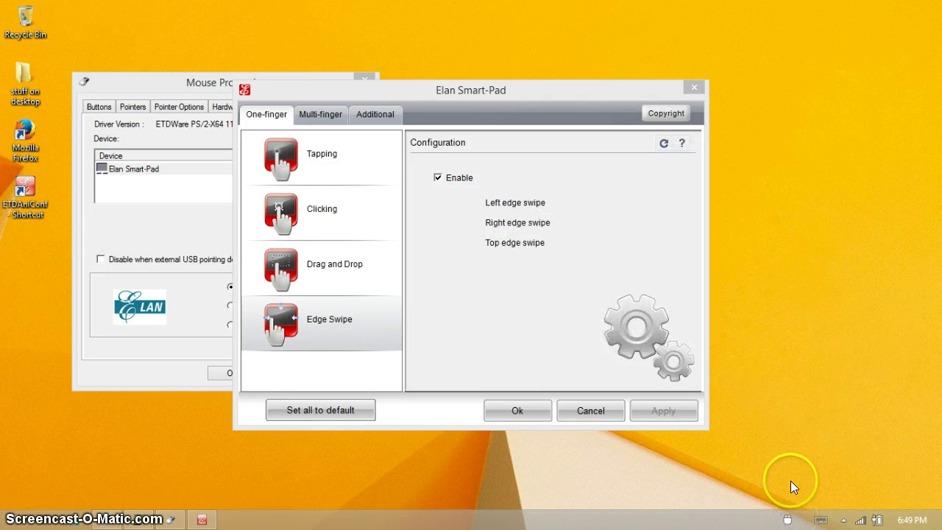
{"action": "left_click", "coordinate": [788, 519]}
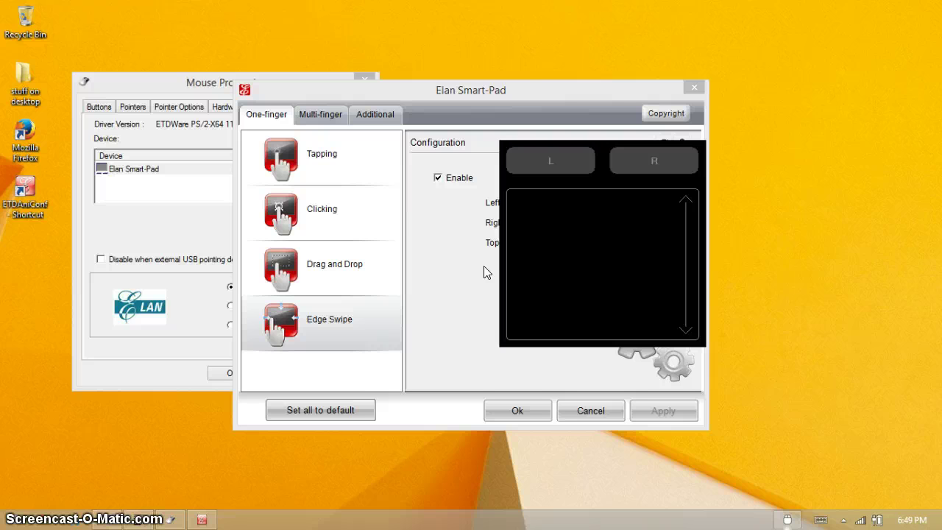
{"action": "key", "text": "super+c"}
{"action": "key", "text": "Escape"}
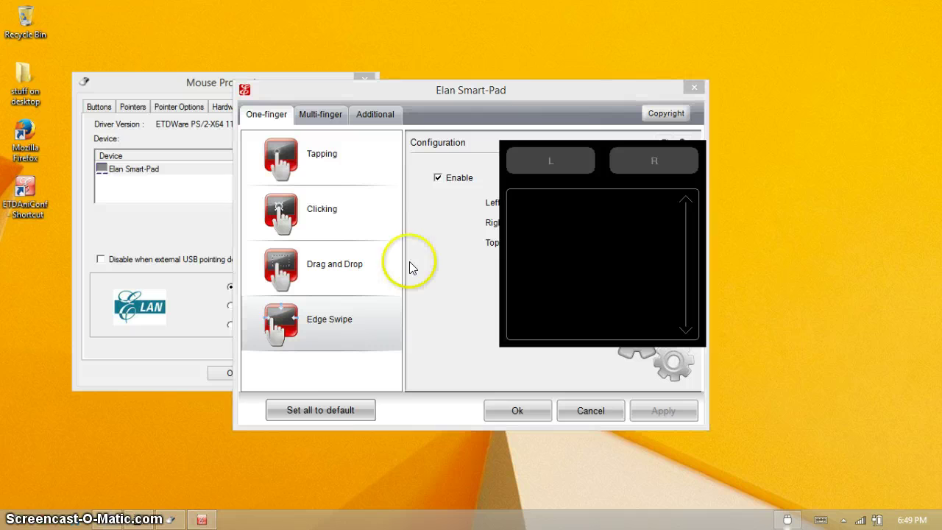
{"action": "key", "text": "super+c"}
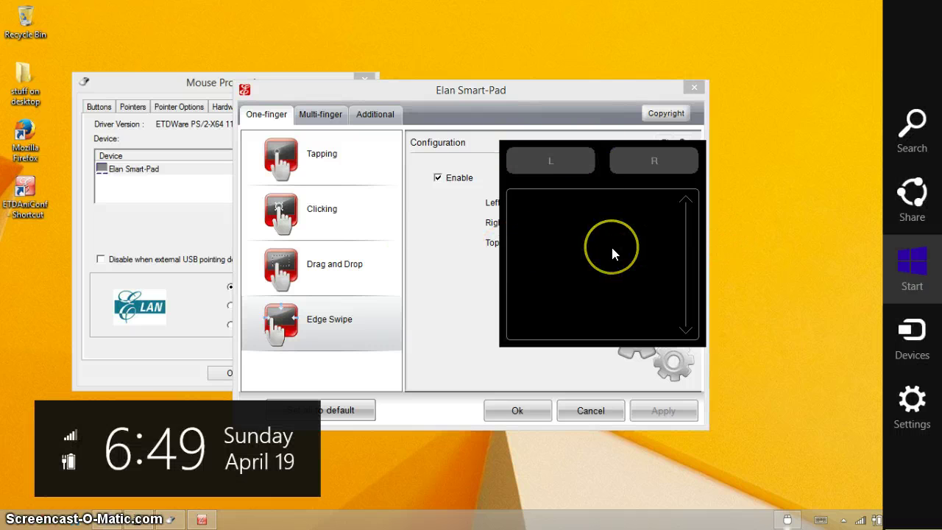
{"action": "key", "text": "Escape"}
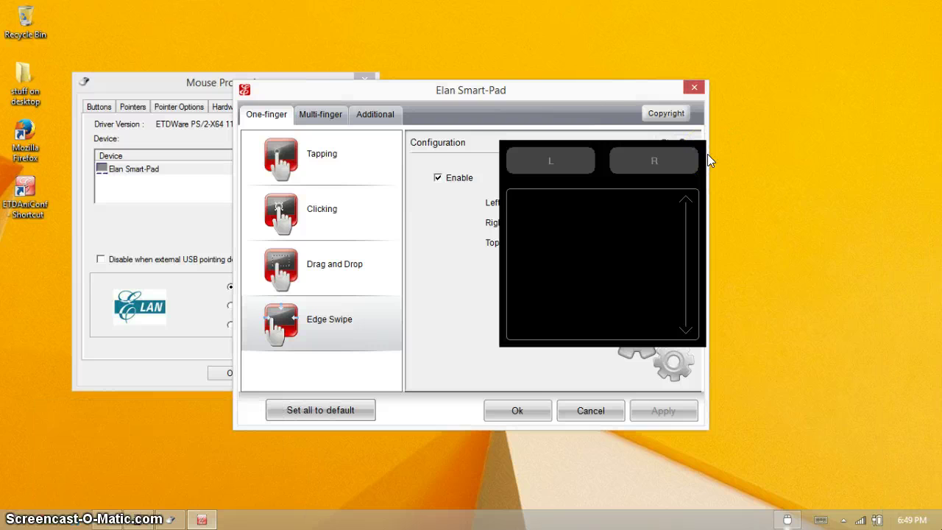
{"action": "right_click", "coordinate": [818, 493]}
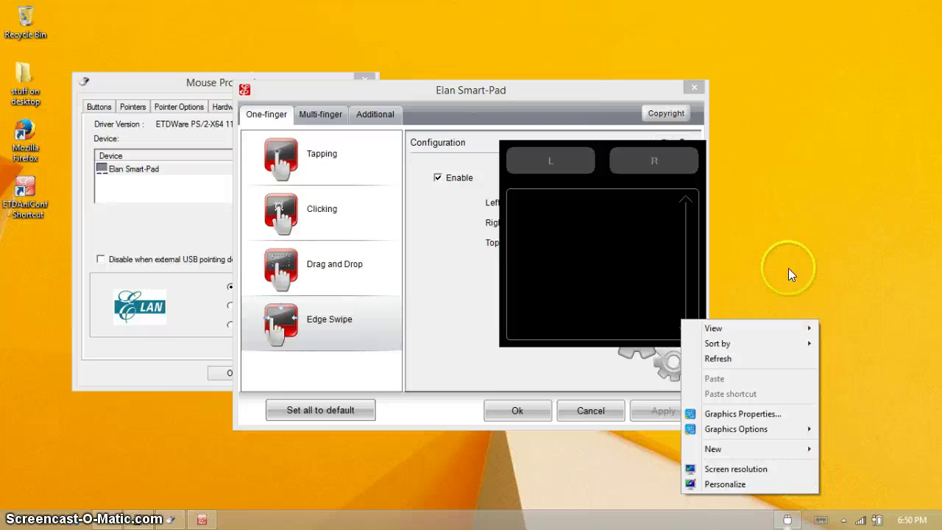
{"action": "left_click", "coordinate": [601, 149]}
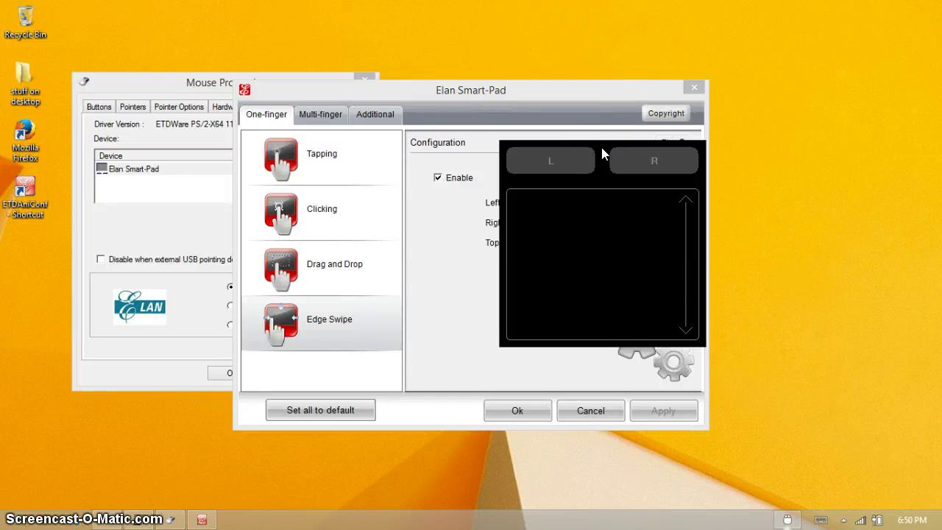
{"action": "right_click", "coordinate": [819, 493]}
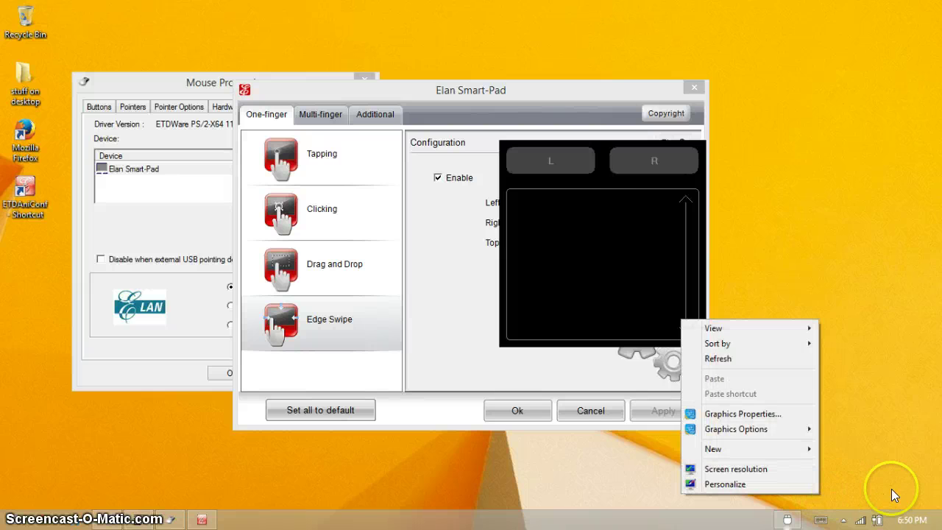
{"action": "left_click", "coordinate": [891, 488]}
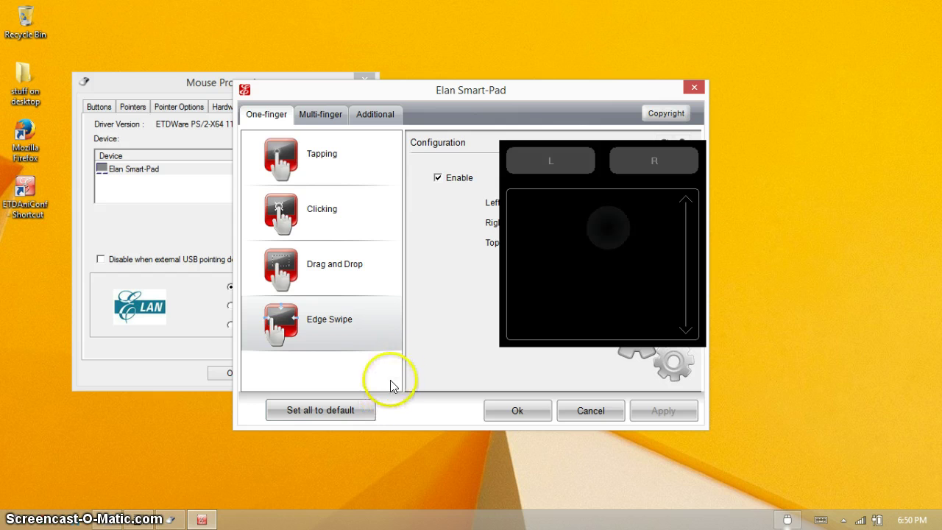
{"action": "right_click", "coordinate": [332, 484]}
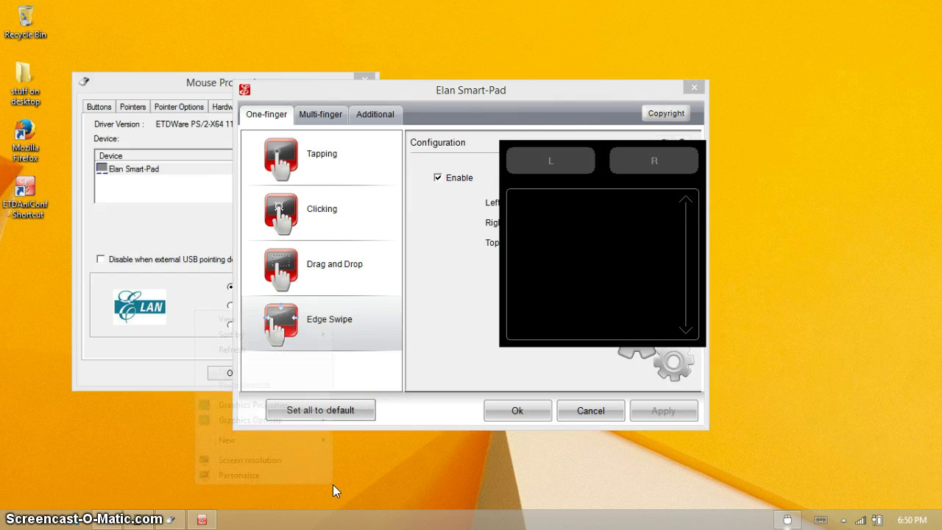
{"action": "left_click", "coordinate": [333, 484]}
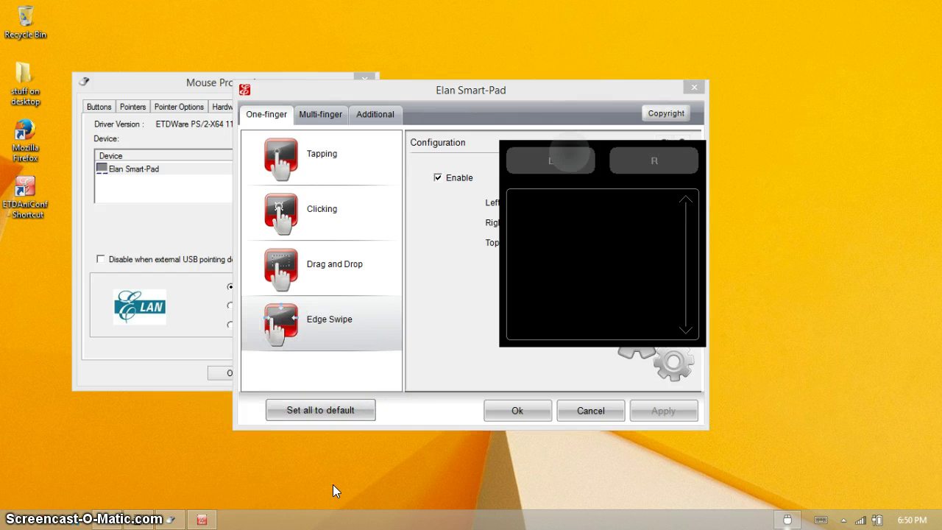
{"action": "right_click", "coordinate": [332, 484]}
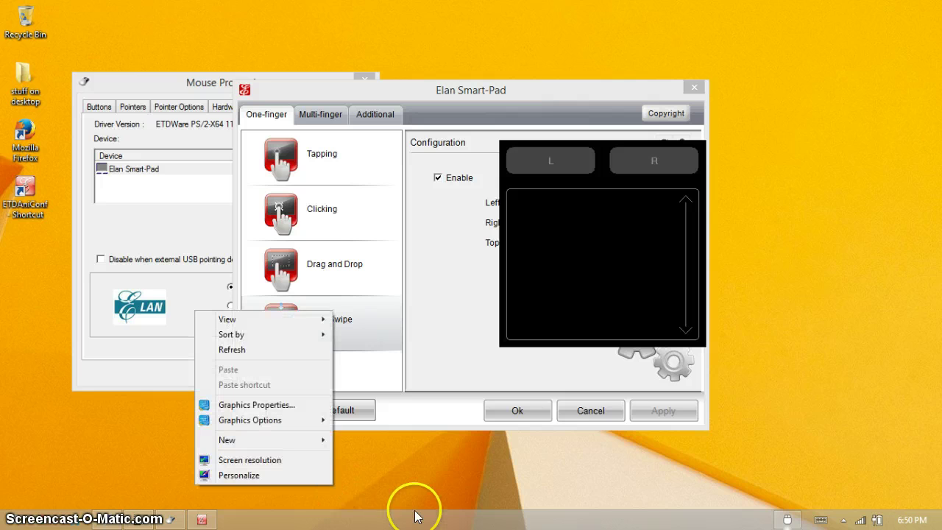
{"action": "left_click", "coordinate": [702, 410]}
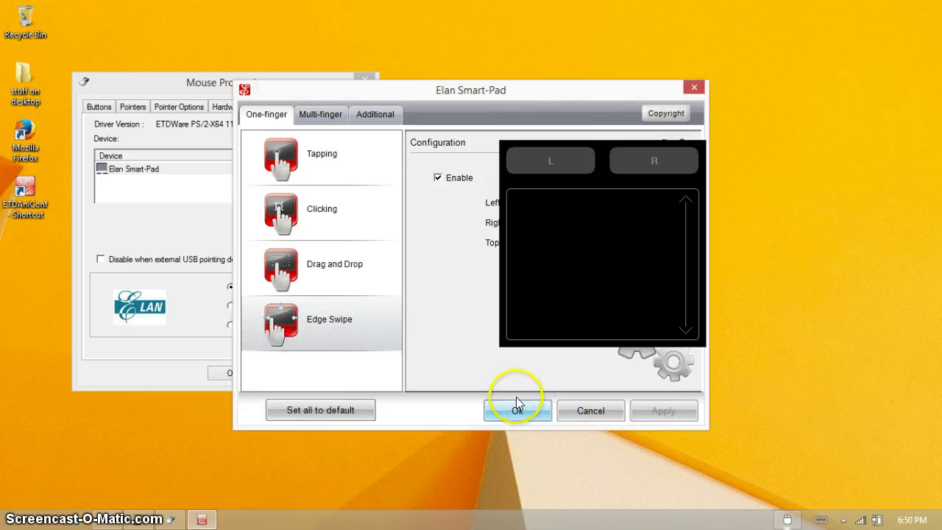